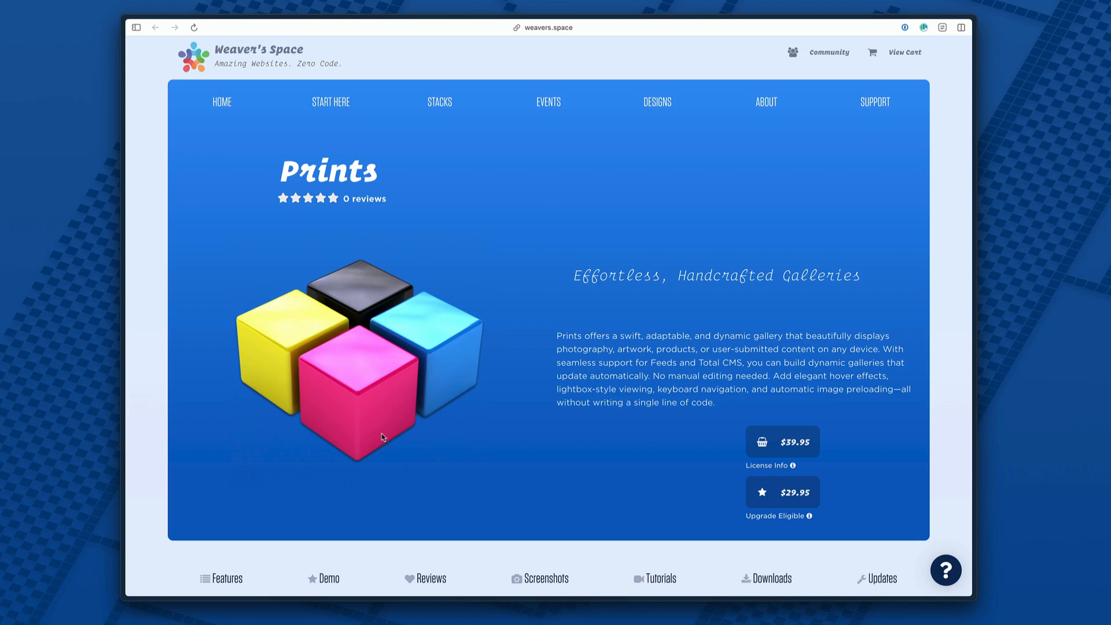
- Open the Prints demo section and look over the rotated photo thumbnails of Prints Demo #1999
click(327, 579)
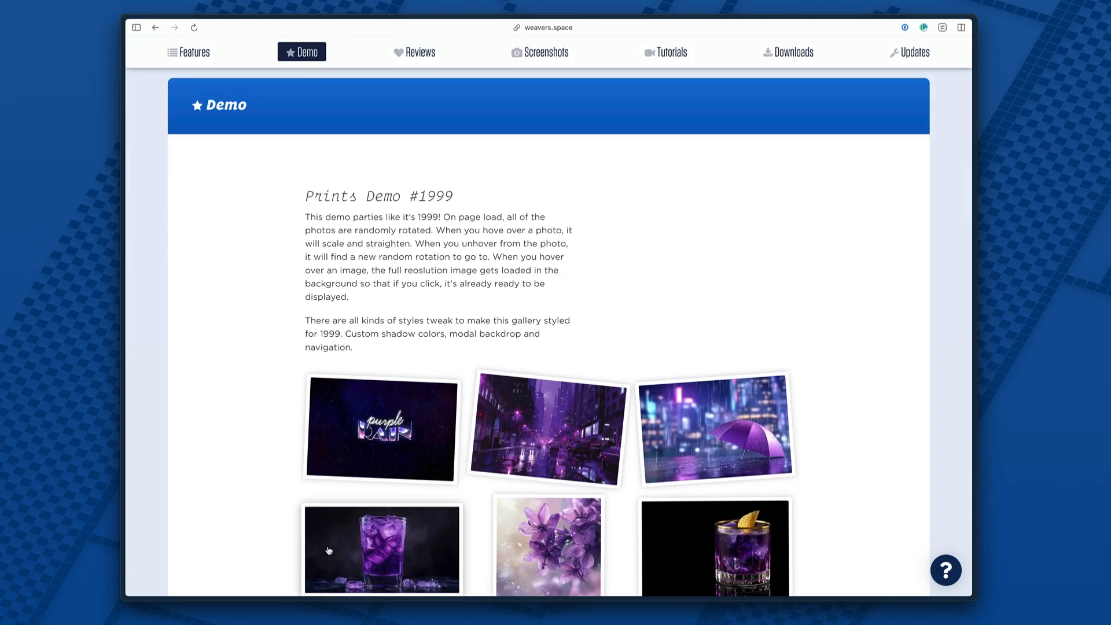
scroll(263, 413, down, 2)
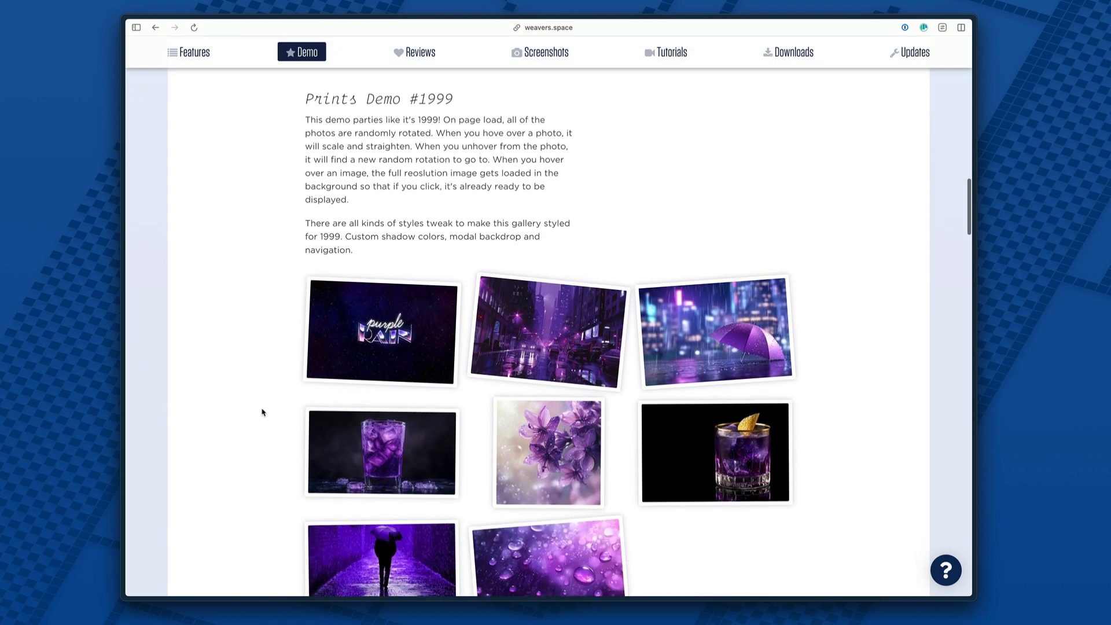
scroll(262, 412, down, 1)
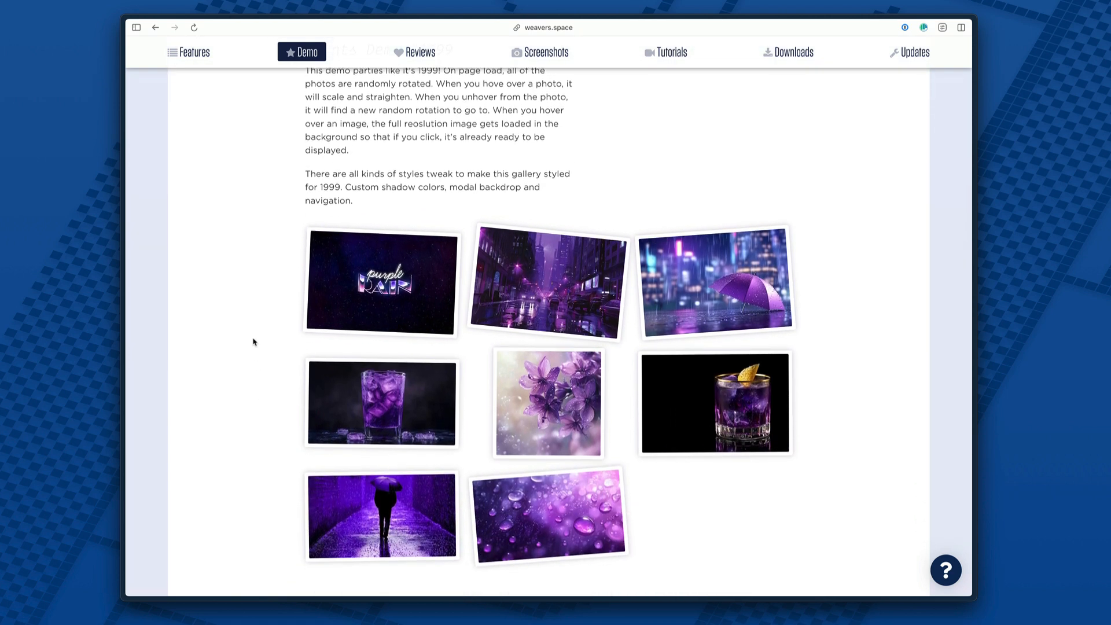
scroll(252, 342, up, 1)
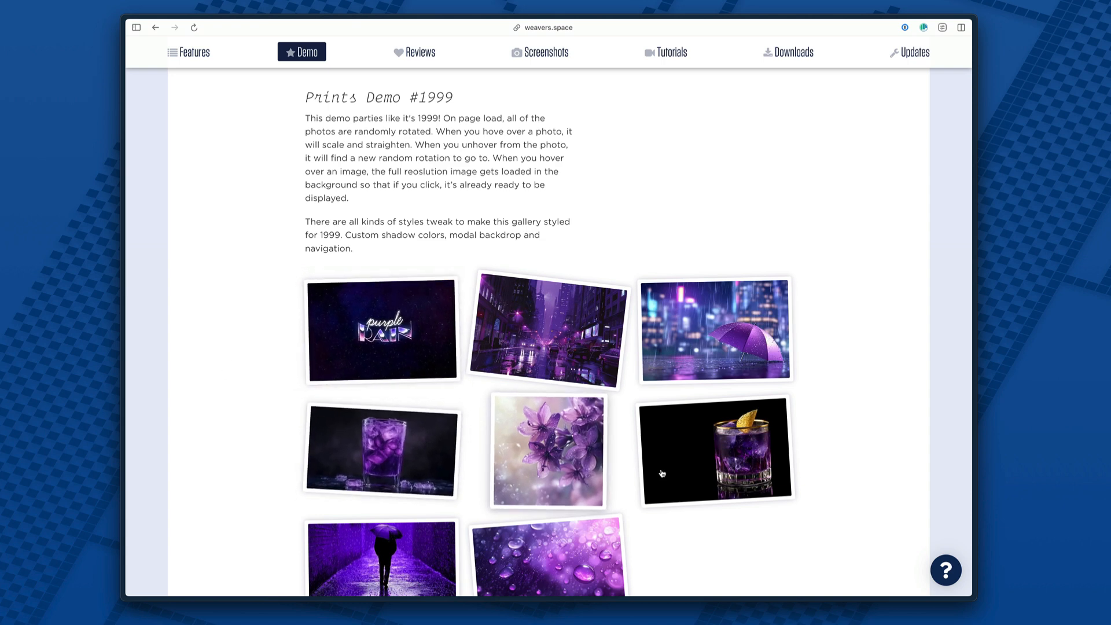
scroll(709, 560, down, 2)
scroll(709, 559, down, 2)
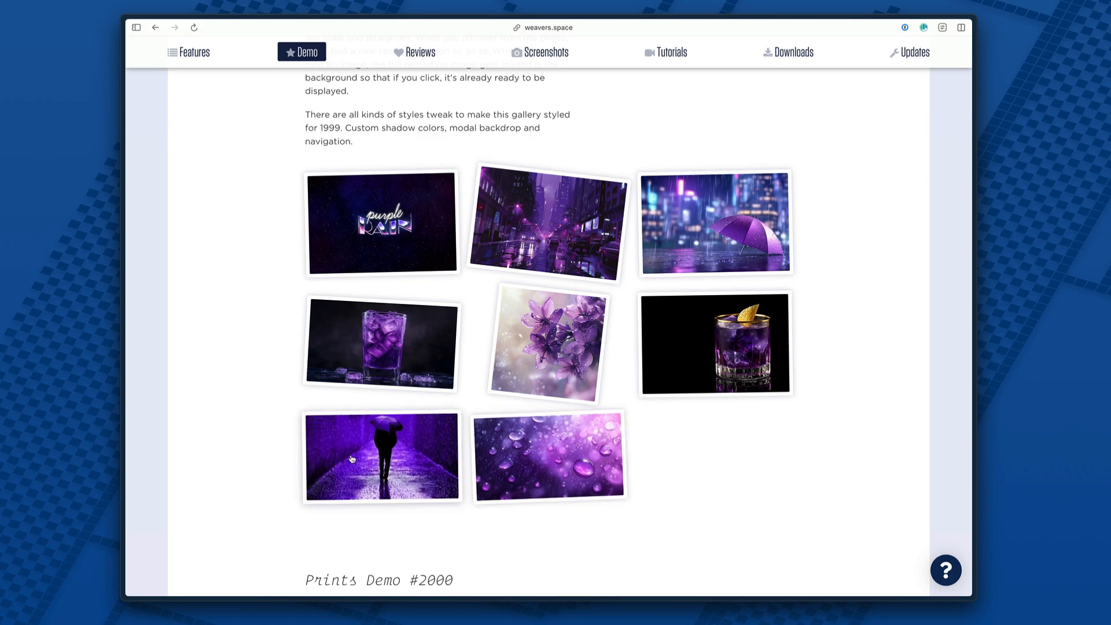
- Enlarge the purple umbrella photo in the Demo #1999 gallery and advance two photos to the flowers
click(694, 227)
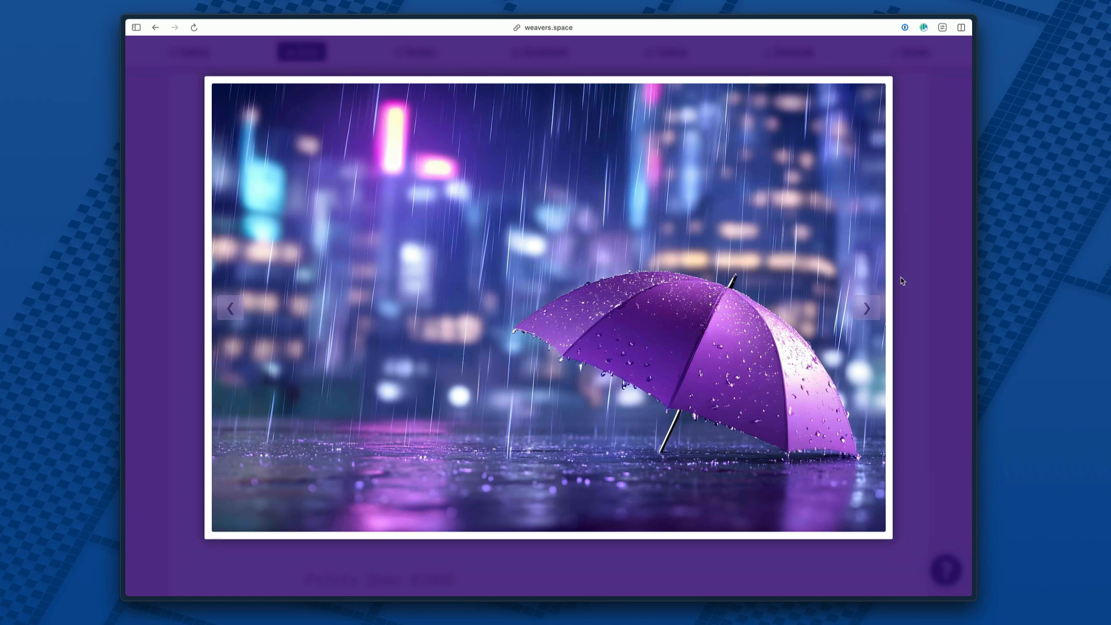
click(871, 312)
click(870, 312)
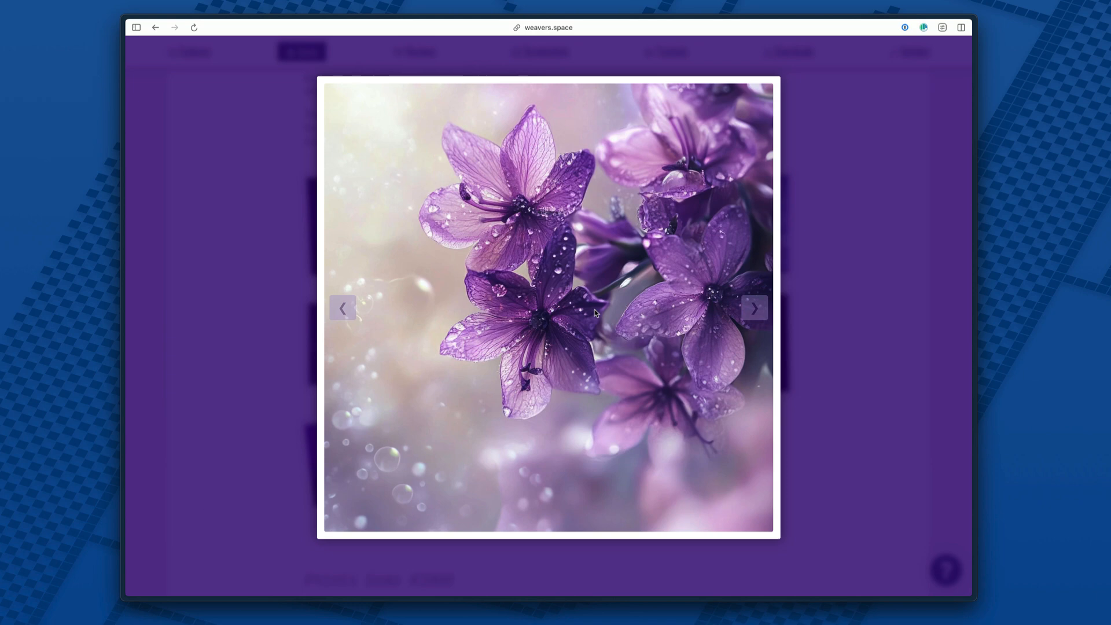
- Browse back and forth through the enlarged Demo #1999 photos, including past the last one, and close the enlarged view
key(Left)
key(Right)
key(Right)
key(Left)
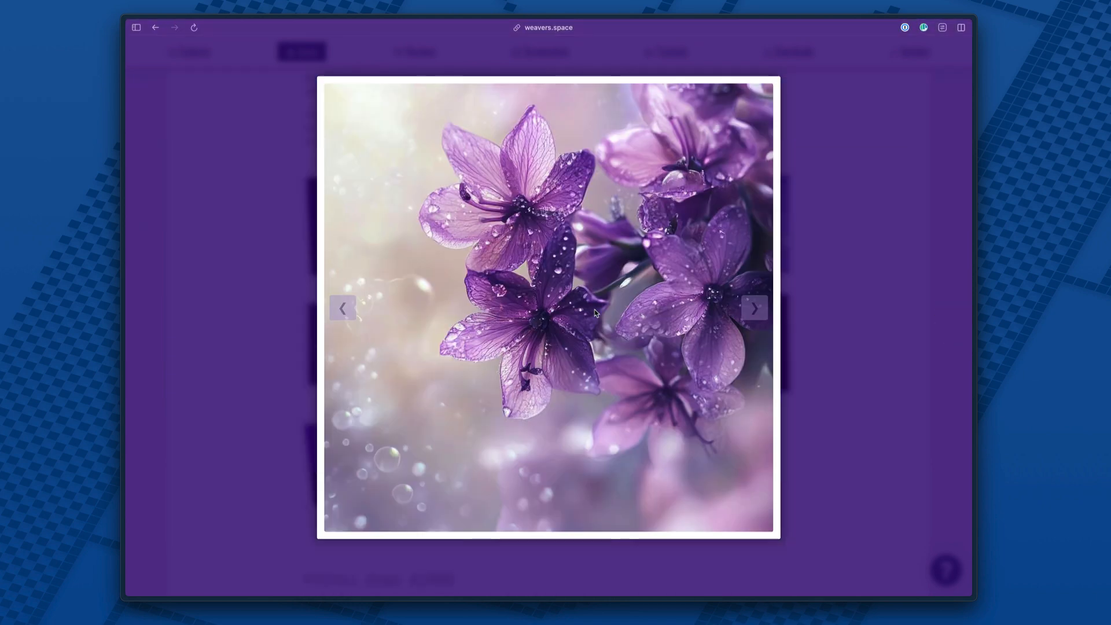
key(Right)
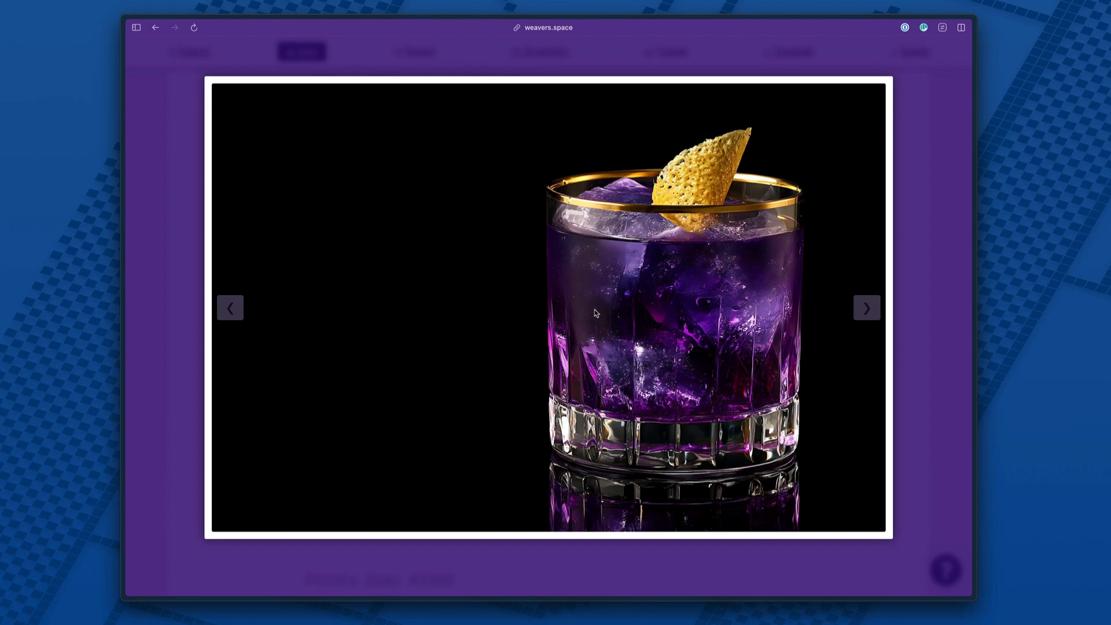
key(Right)
key(Right)
key(Right)
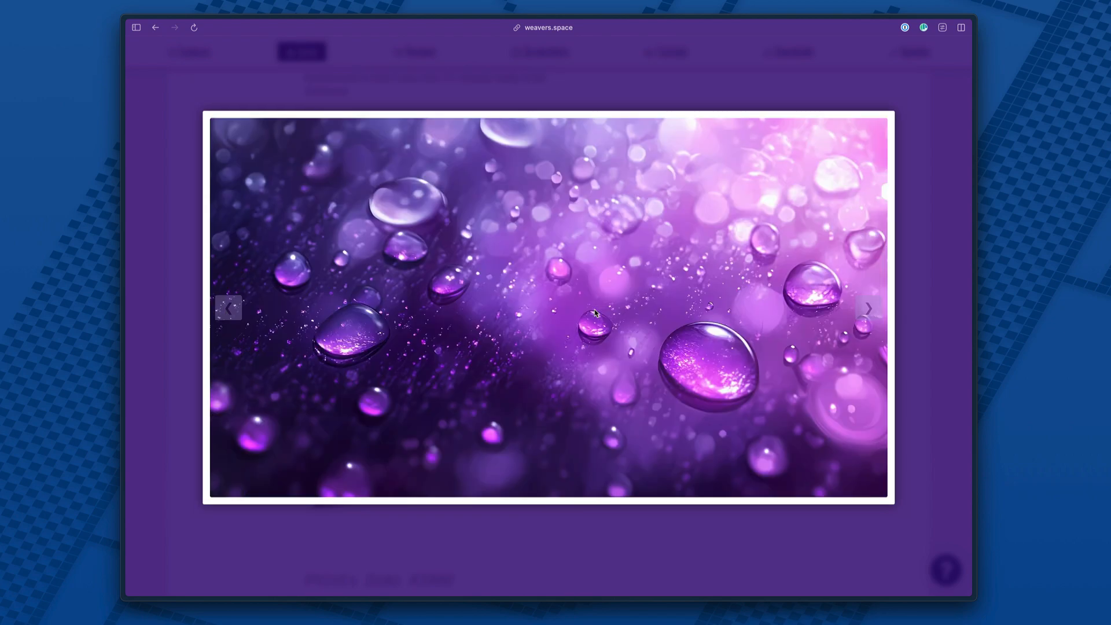
key(Left)
key(Right)
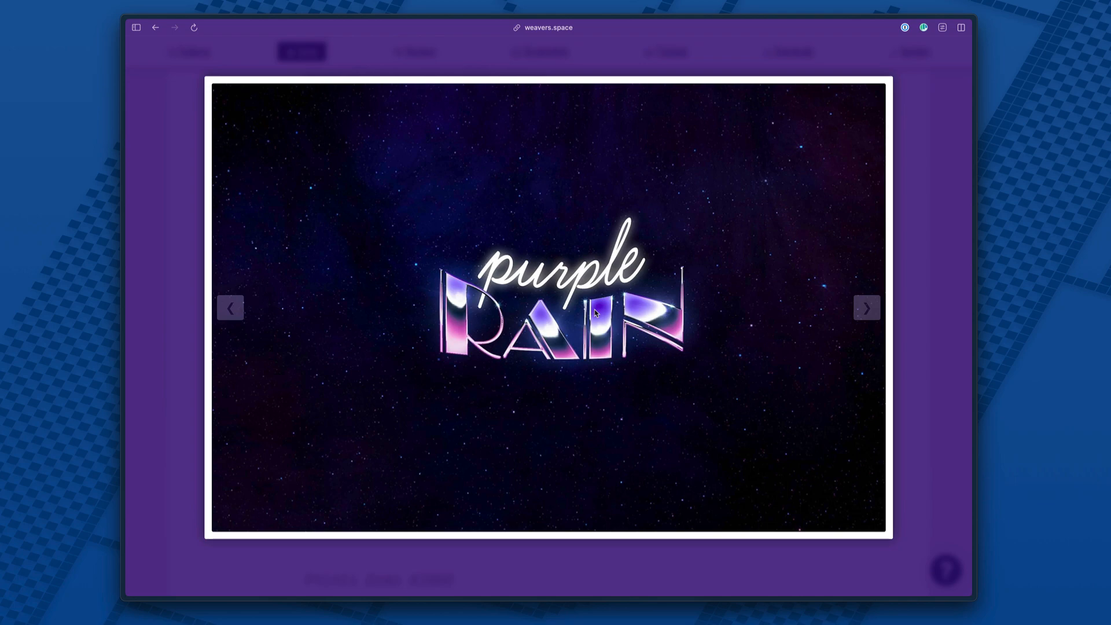
key(Right)
key(Left)
key(Left)
key(Left)
key(Left)
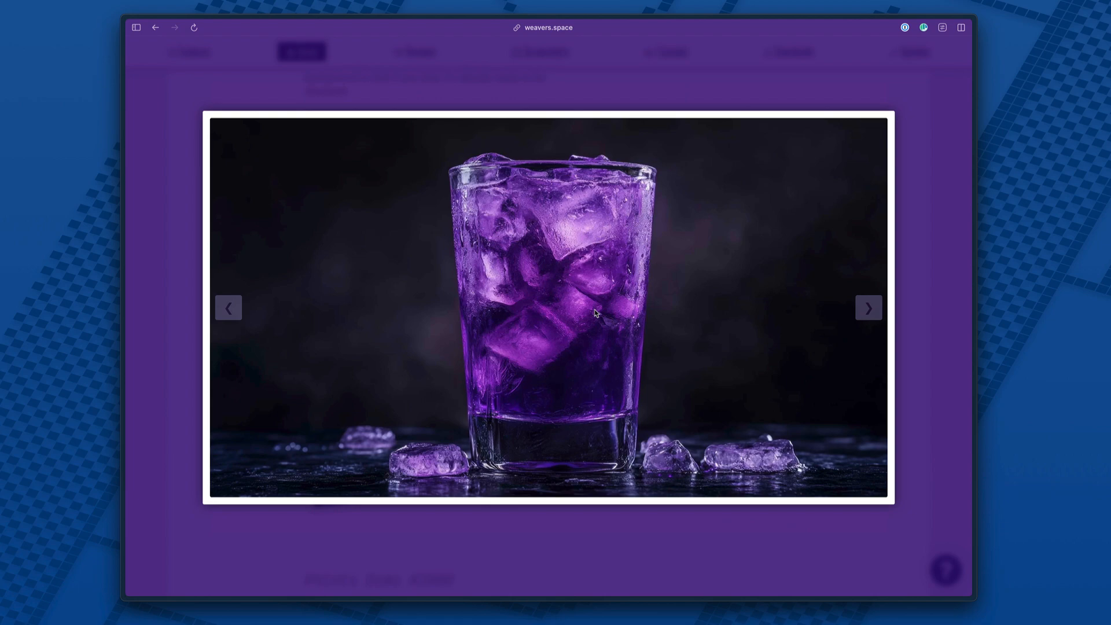
click(597, 520)
- View the captioned camping photo gallery further down the demo page
scroll(597, 521, down, 7)
scroll(599, 522, down, 4)
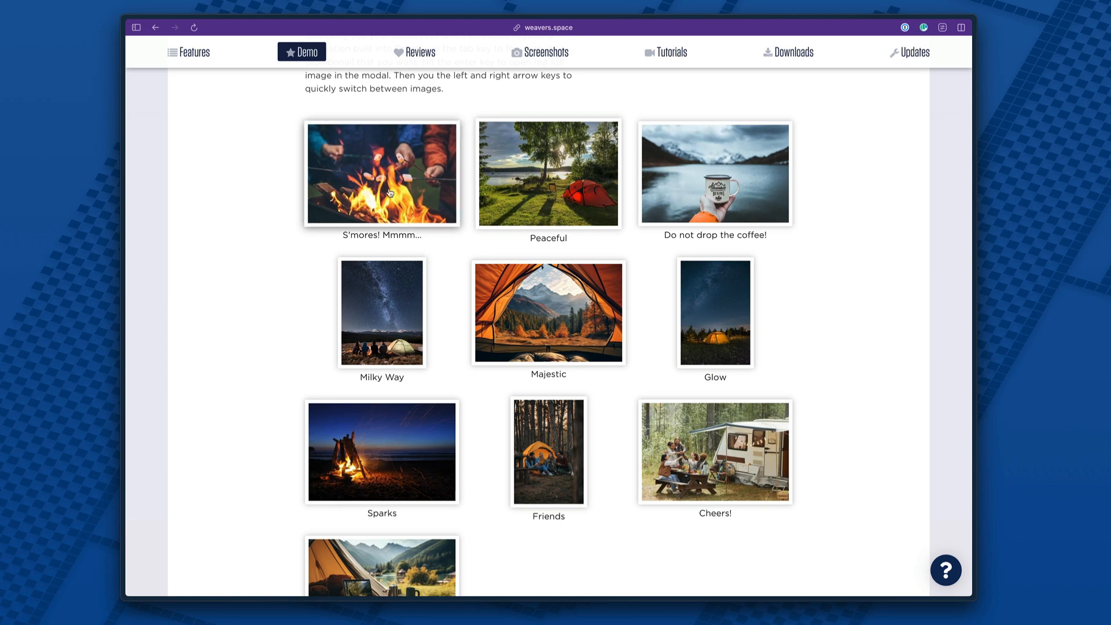
click(517, 434)
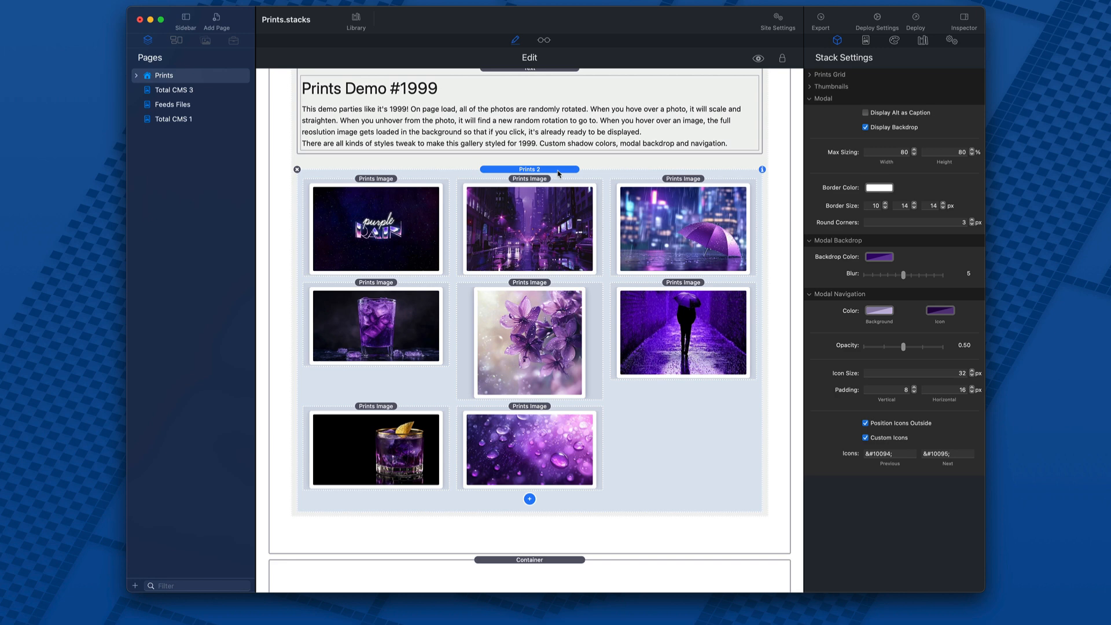
- Try adding a Prints Image URL item to the Prints Demo #1999 gallery in the Stacks project
click(529, 499)
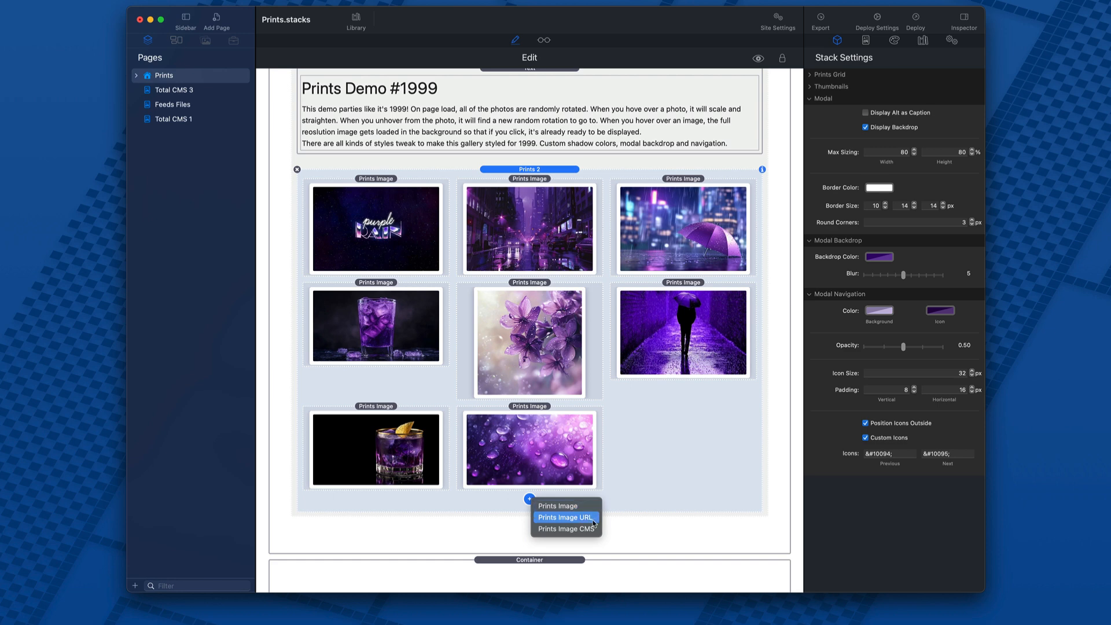
click(671, 437)
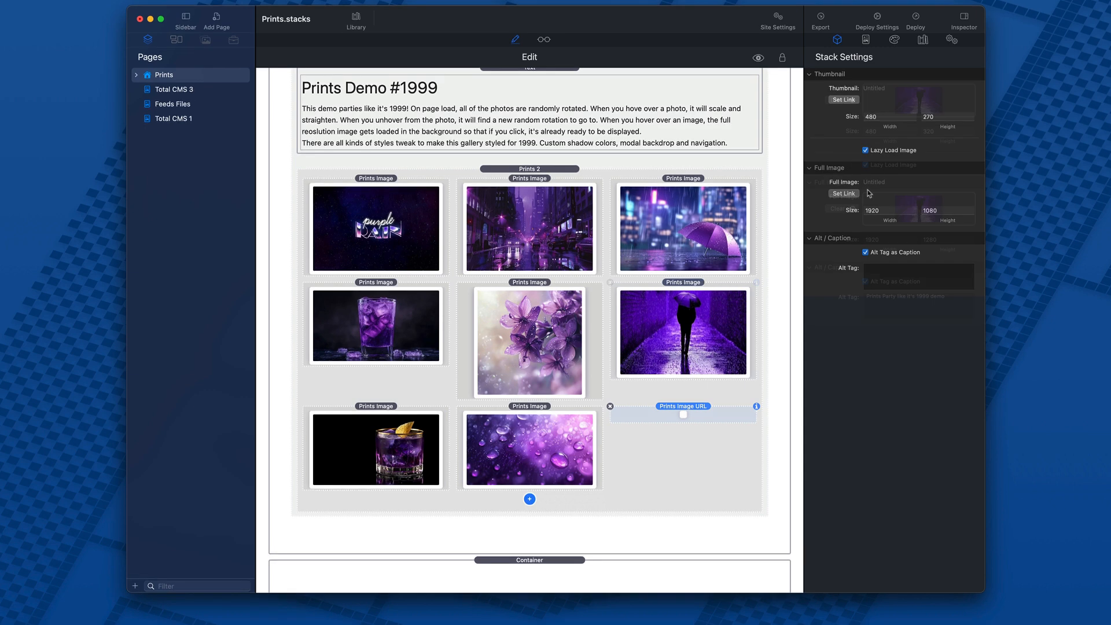
- Select the image of the figure walking with an umbrella and toggle its Alt Tag as Caption option off and on again
click(697, 330)
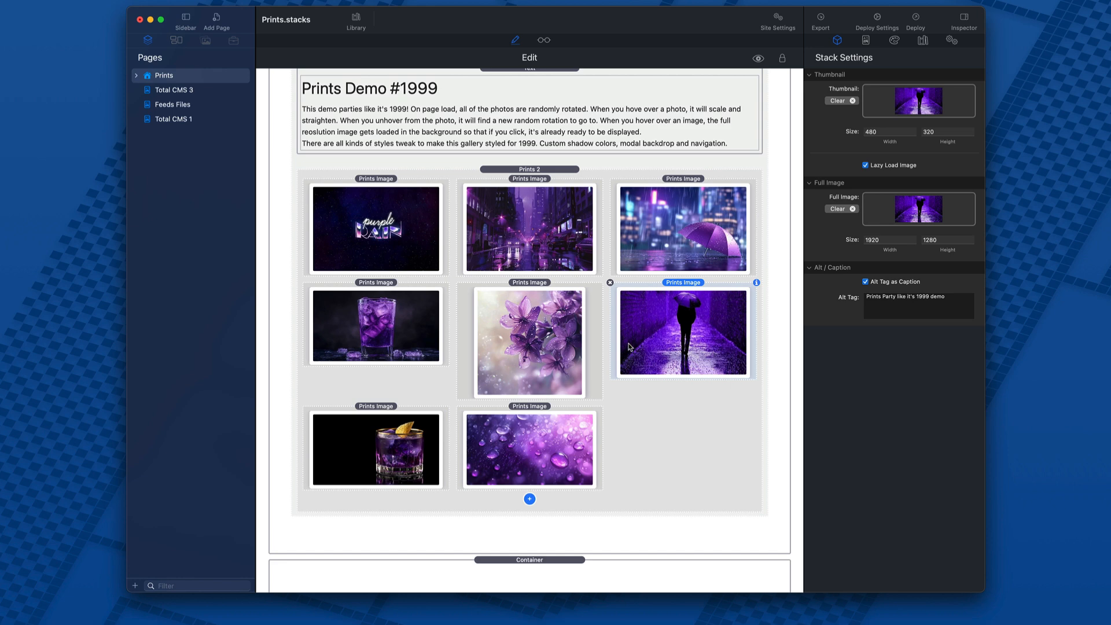
click(889, 131)
click(865, 282)
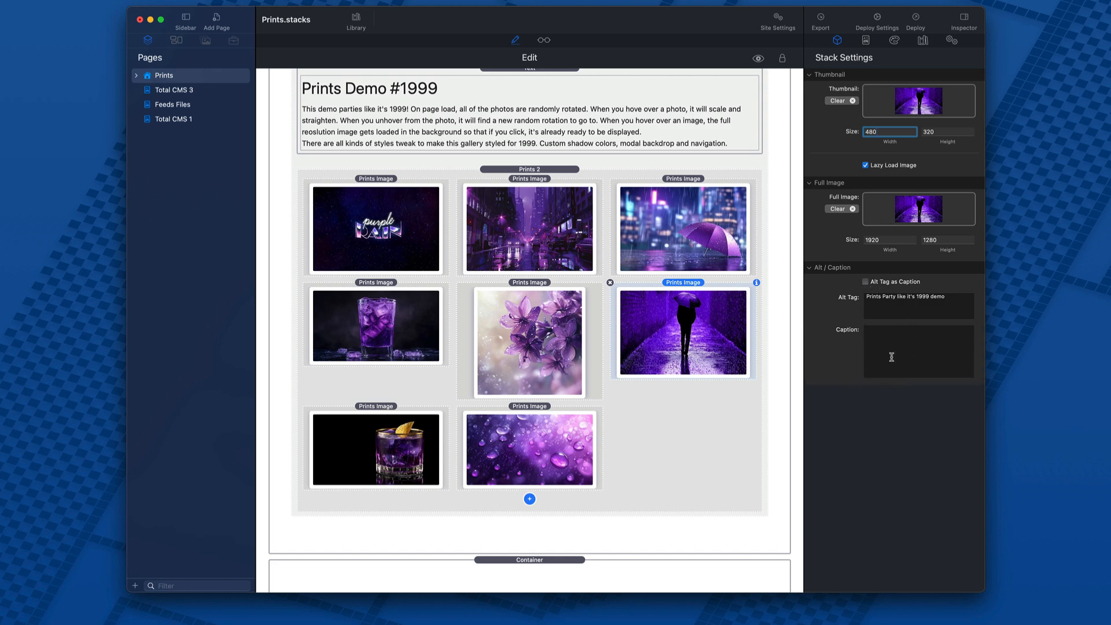
click(865, 282)
- Select the whole Demo #1999 gallery and toggle Display Alt as Caption for its grid on and off again
click(686, 448)
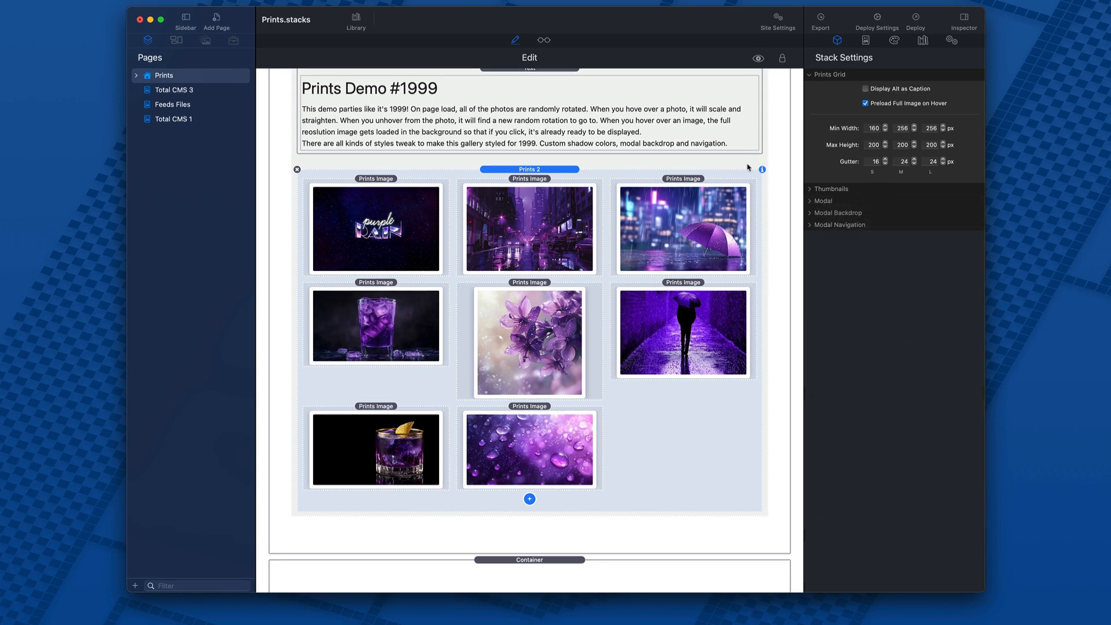
click(865, 89)
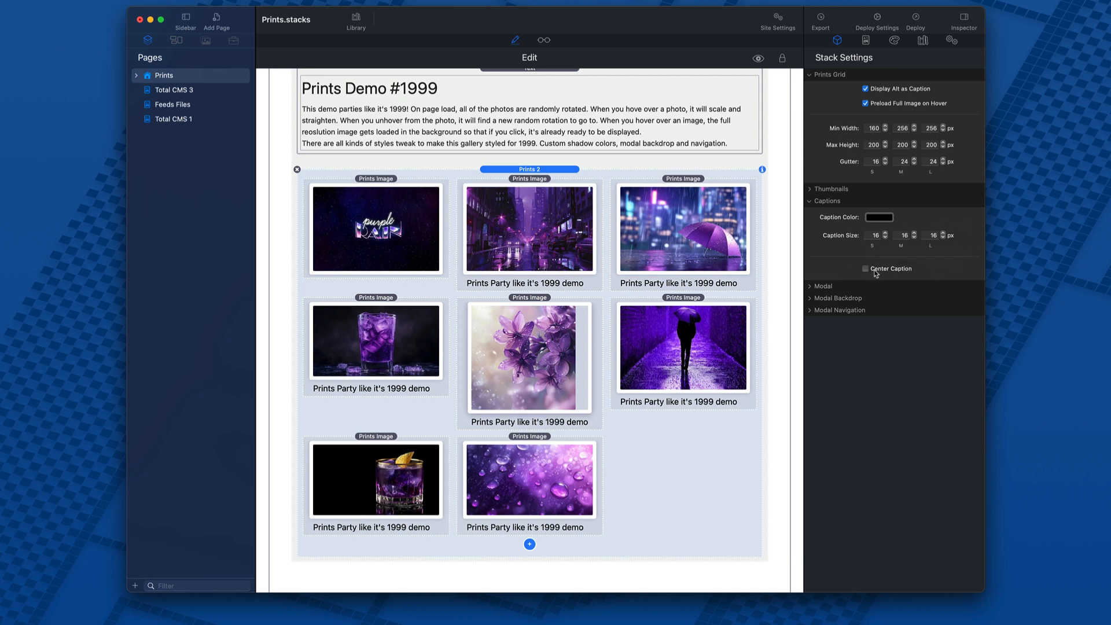
click(865, 89)
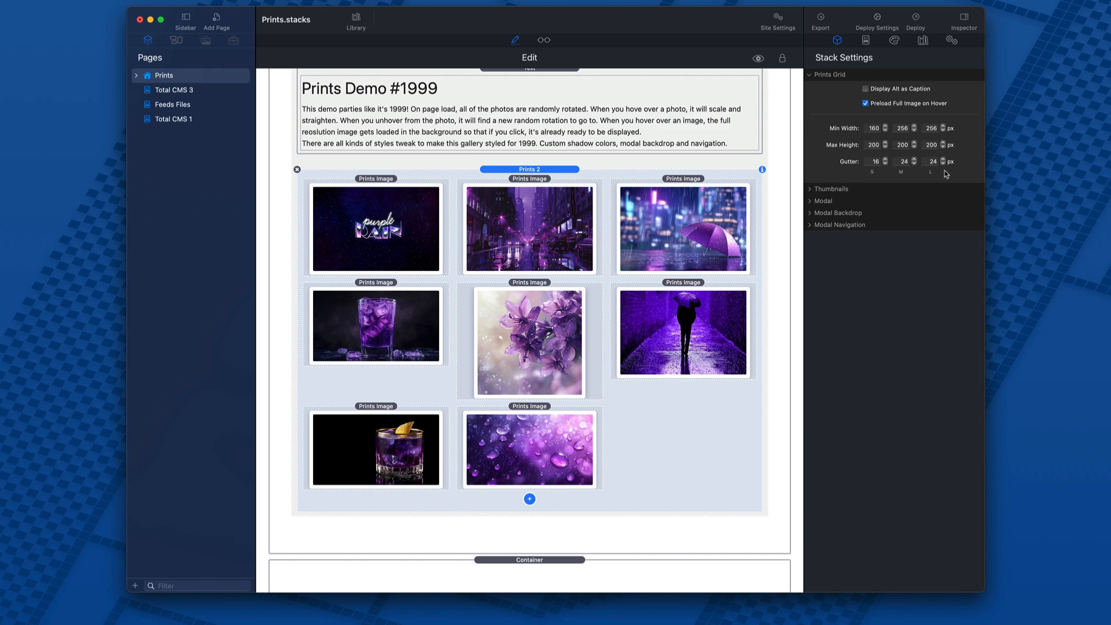
- Review the gallery's thumbnail settings and toggle Display Alt as Caption for its modal on and off again
click(926, 189)
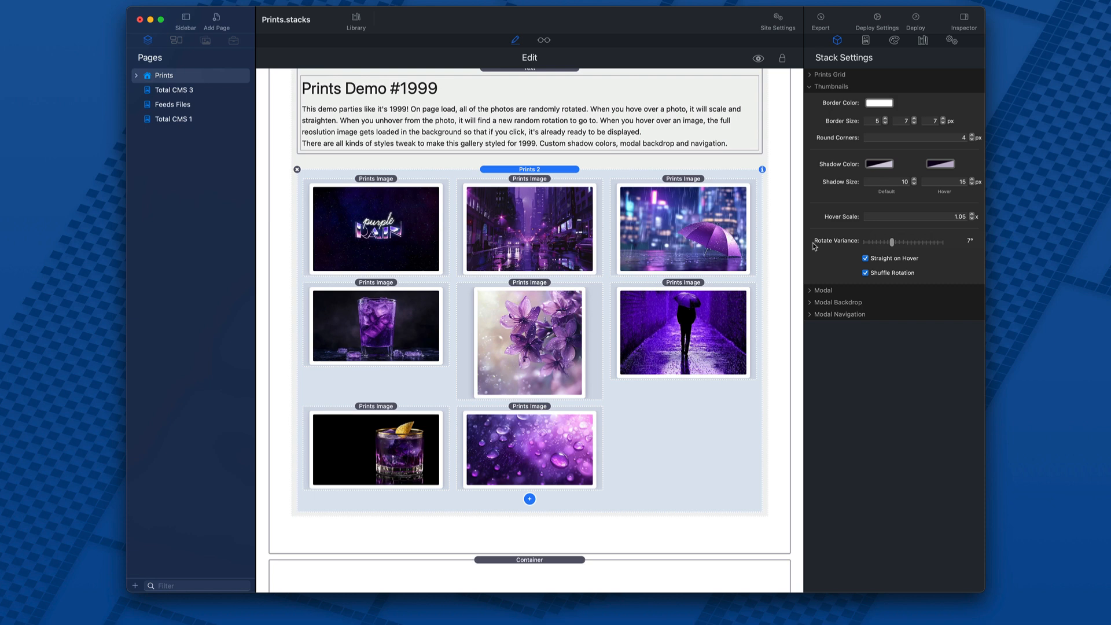
mouse_move(812, 242)
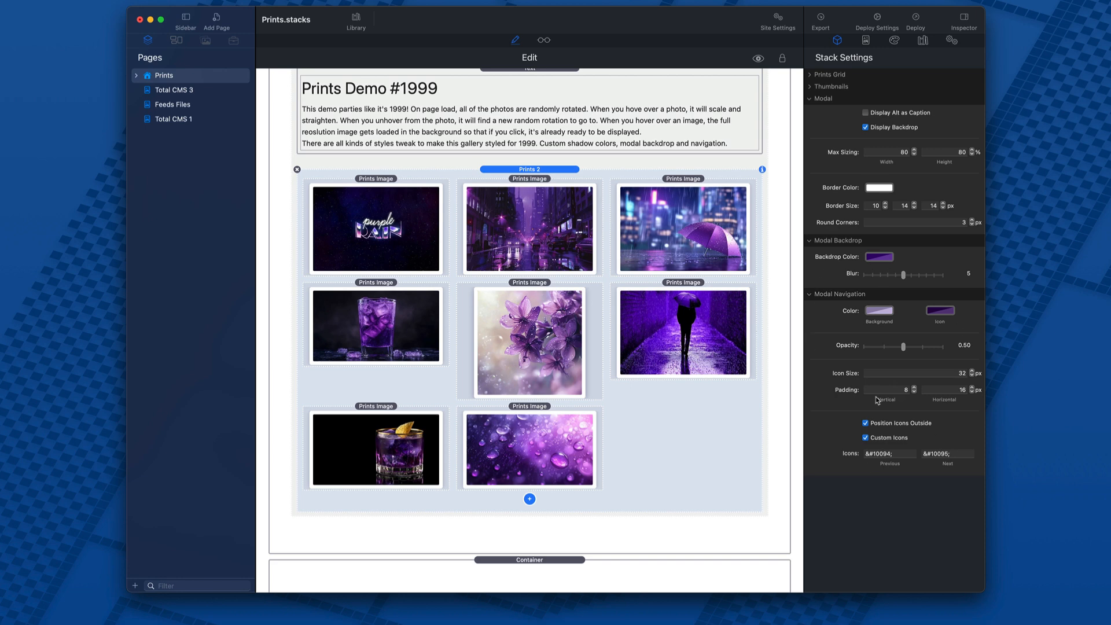
click(866, 114)
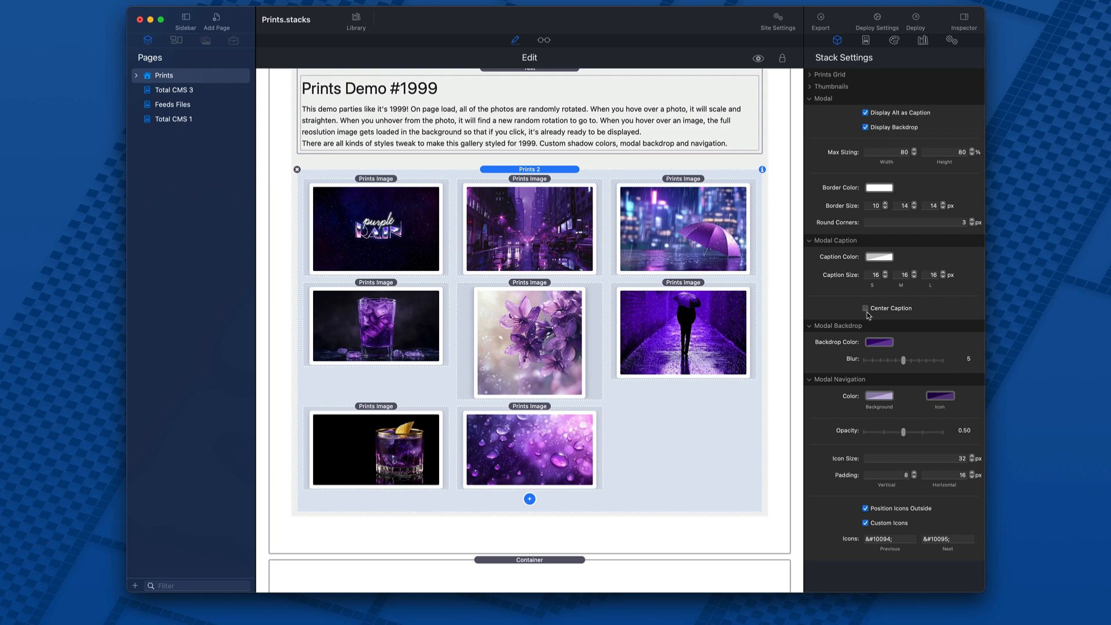
click(866, 114)
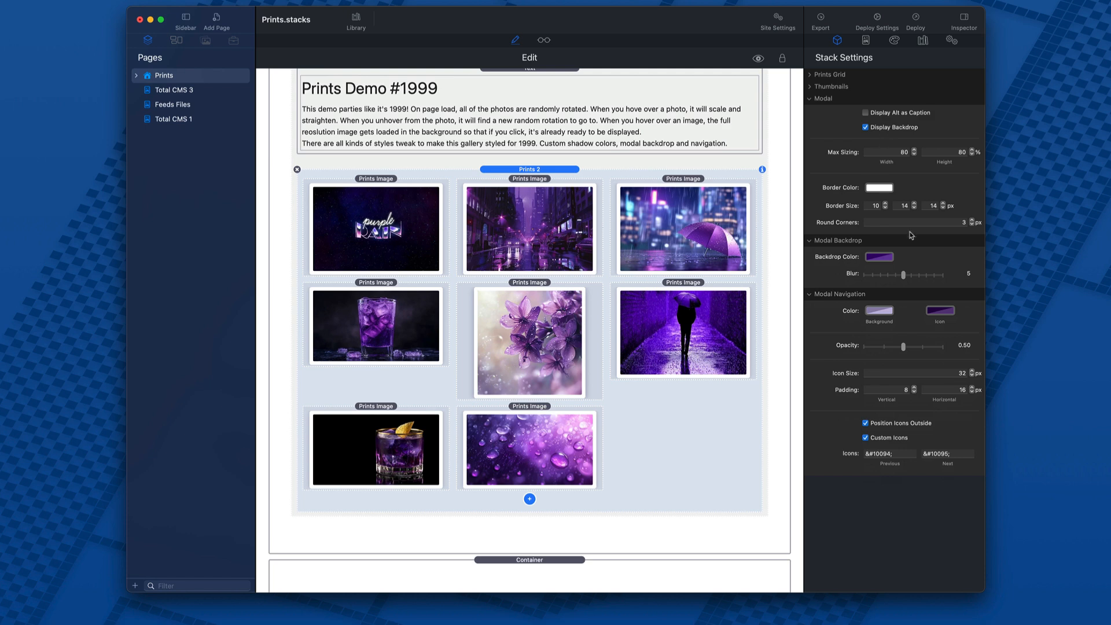
- Examine the modal's backdrop color and its custom previous and next navigation icon values
click(883, 261)
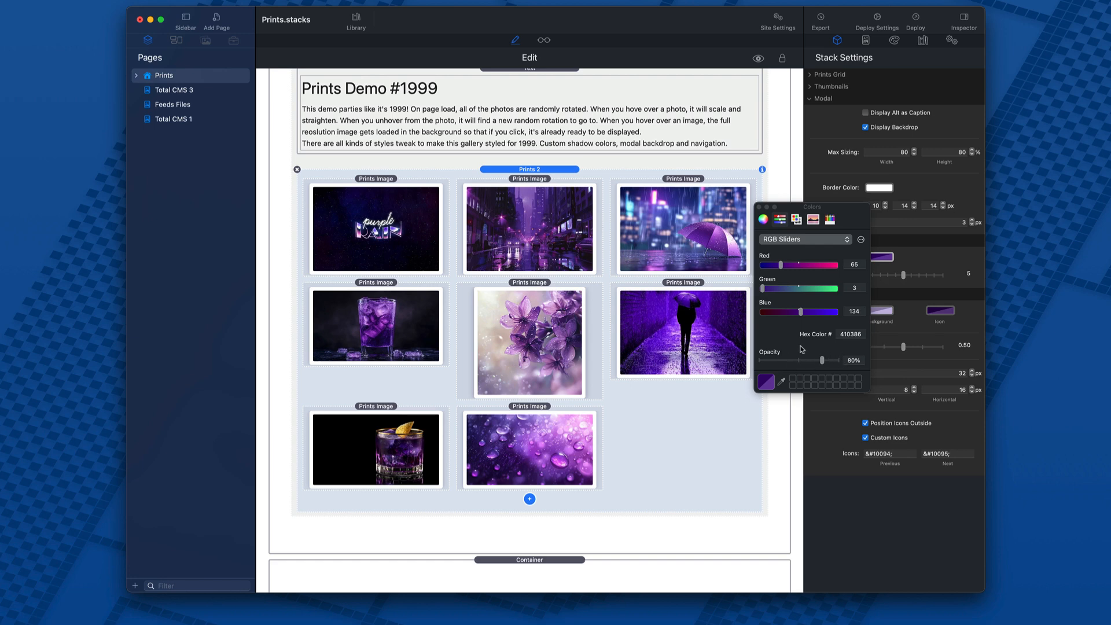
click(759, 207)
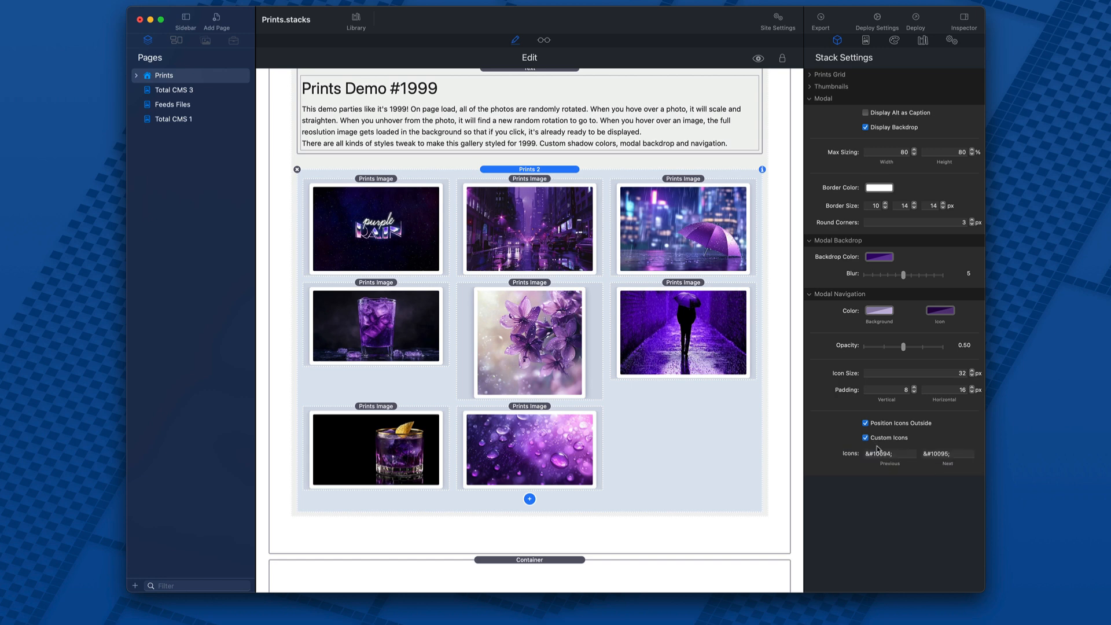
click(899, 456)
key(Tab)
- Select the captioned camping gallery and examine its caption, modal backdrop and custom SVG navigation icon settings
scroll(643, 460, down, 1)
scroll(643, 461, down, 10)
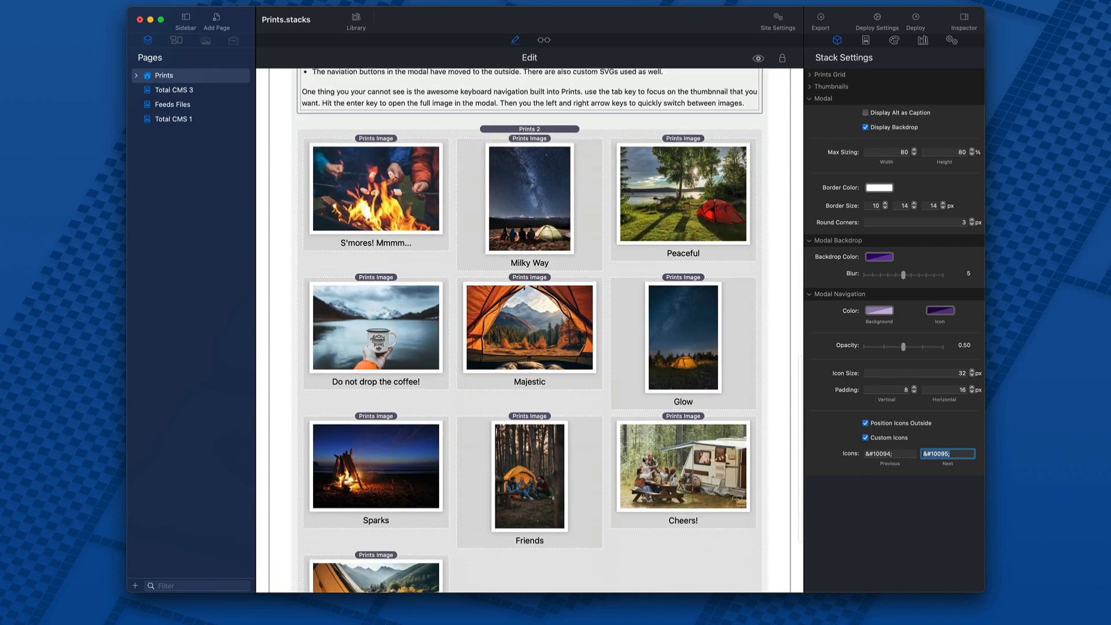
click(625, 534)
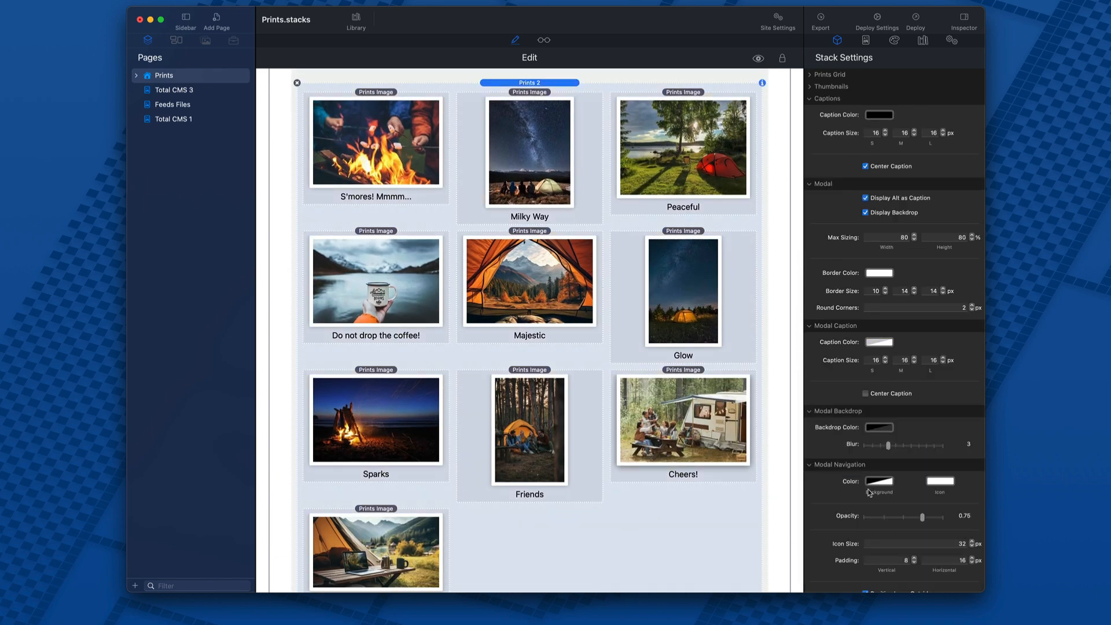
scroll(901, 521, down, 10)
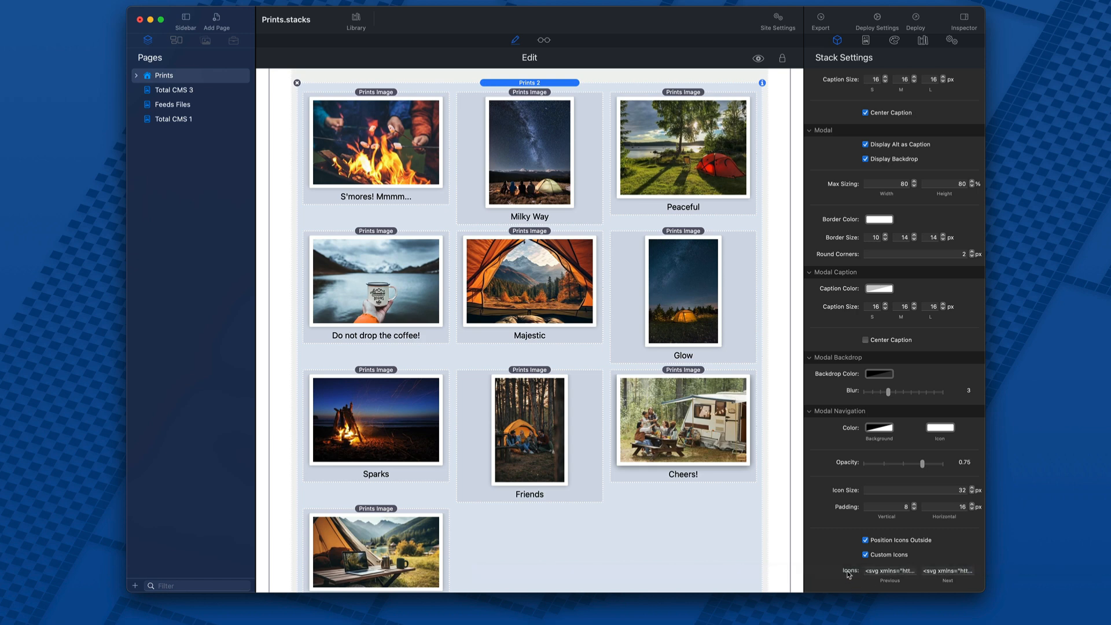
mouse_move(848, 575)
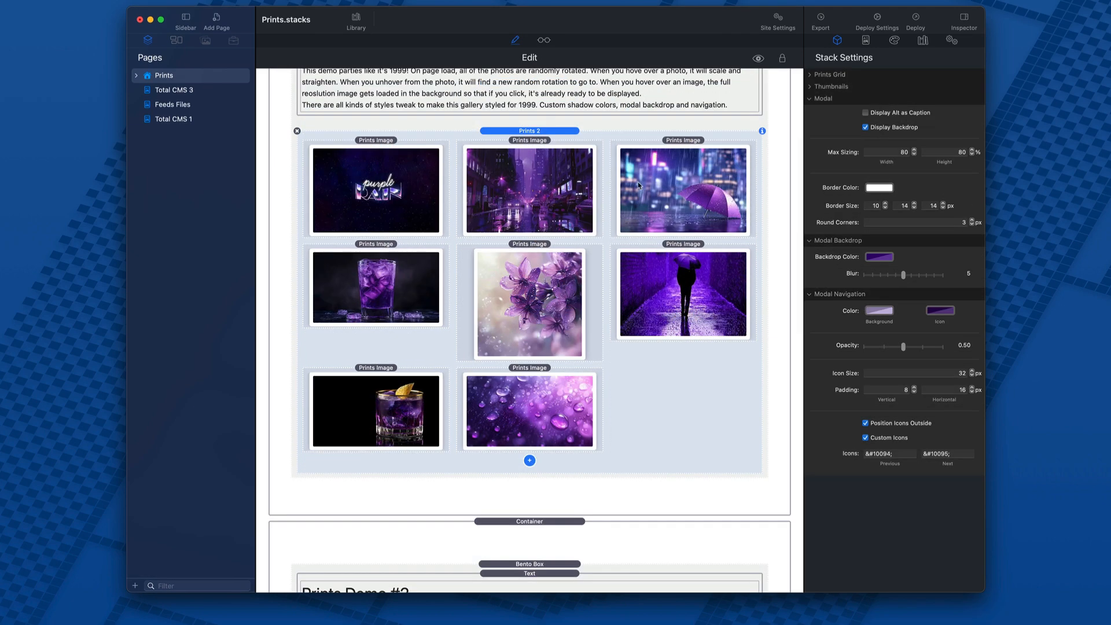
- Inspect the individual settings of the flower, walking figure and umbrella images in the Demo #1999 gallery
click(537, 271)
click(680, 262)
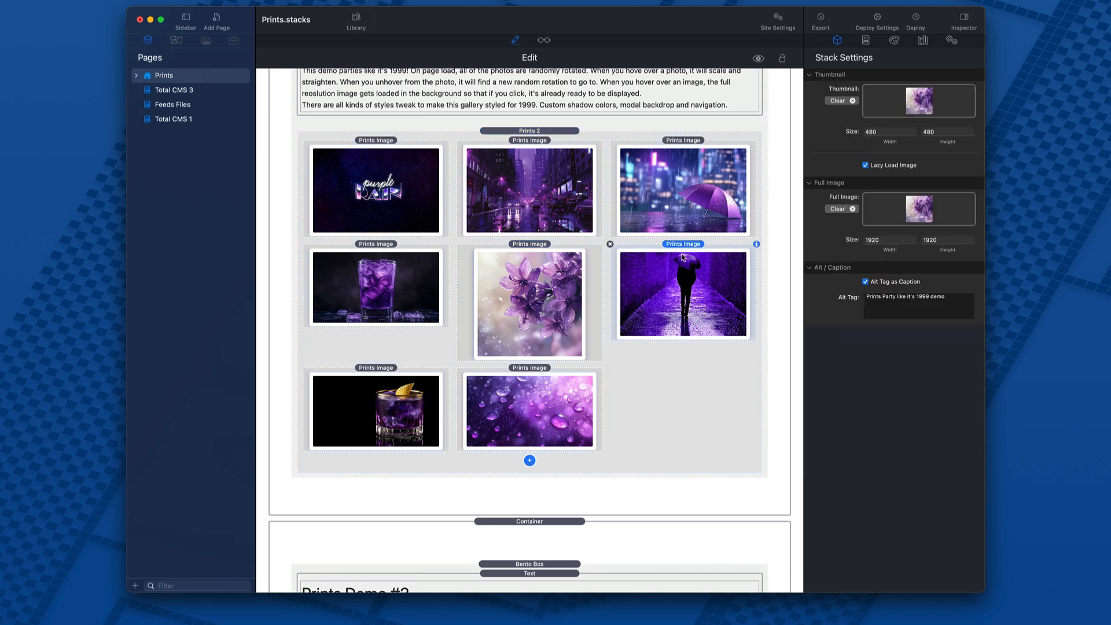
click(678, 186)
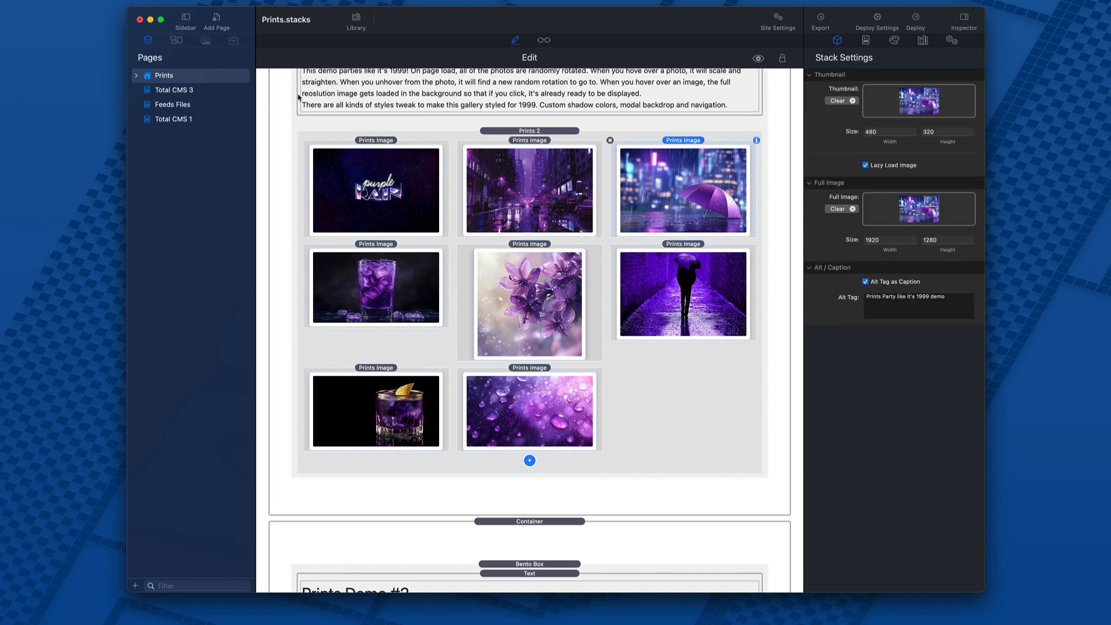
- Open the Total CMS 3 page and select its Prints 2 gallery to view the settings
click(190, 92)
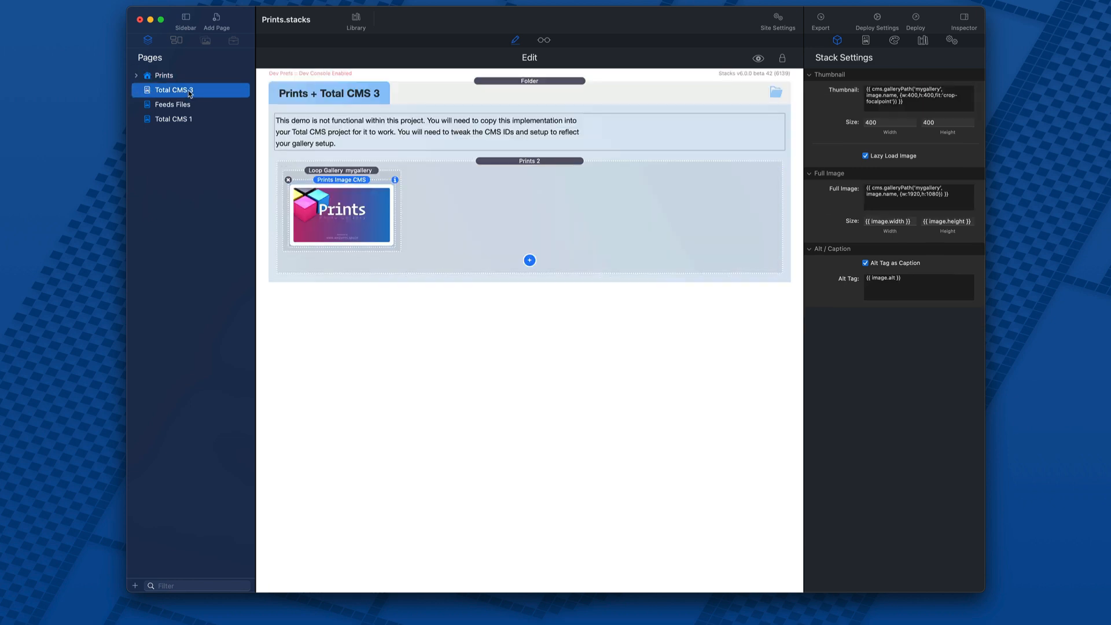
click(503, 209)
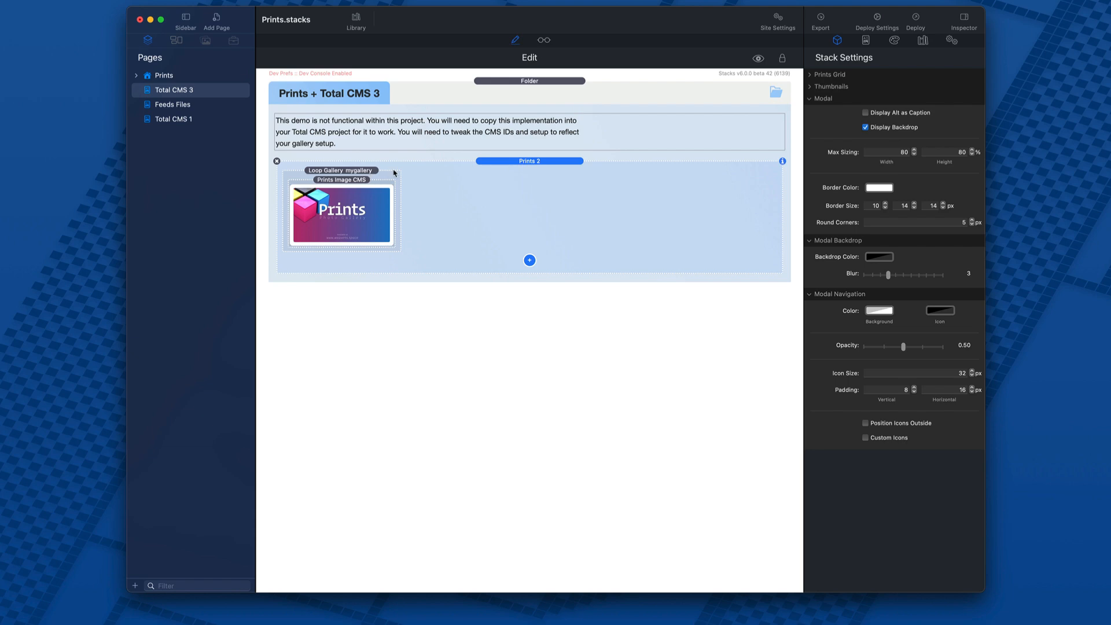
- Inspect the settings of the mygallery Loop Gallery and its Prints Image CMS stack, and view the image types available for the gallery
click(334, 172)
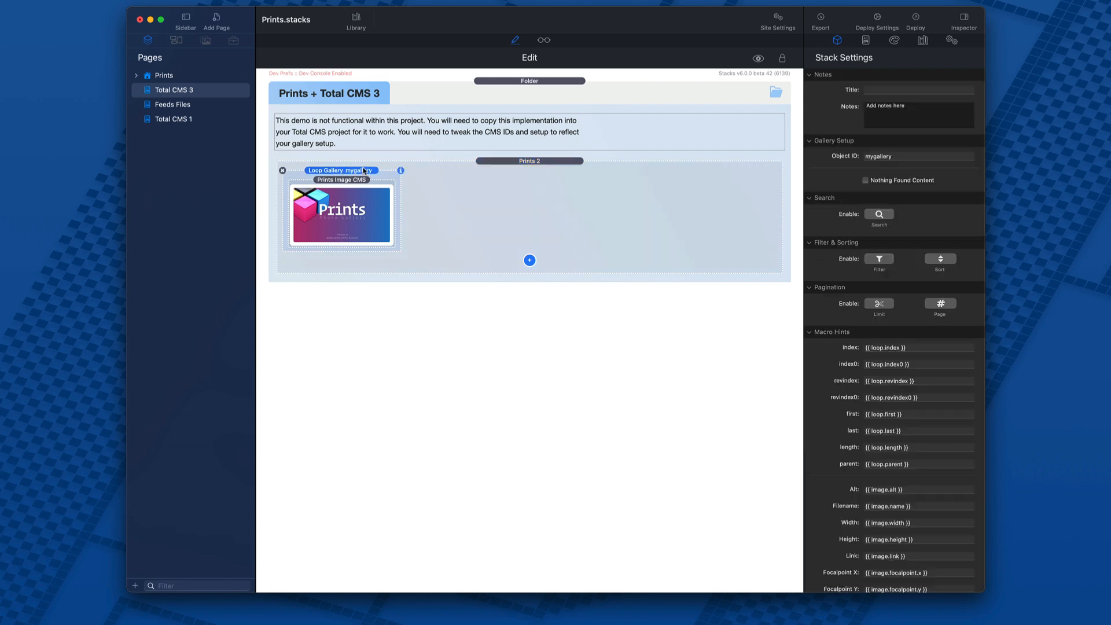
click(350, 180)
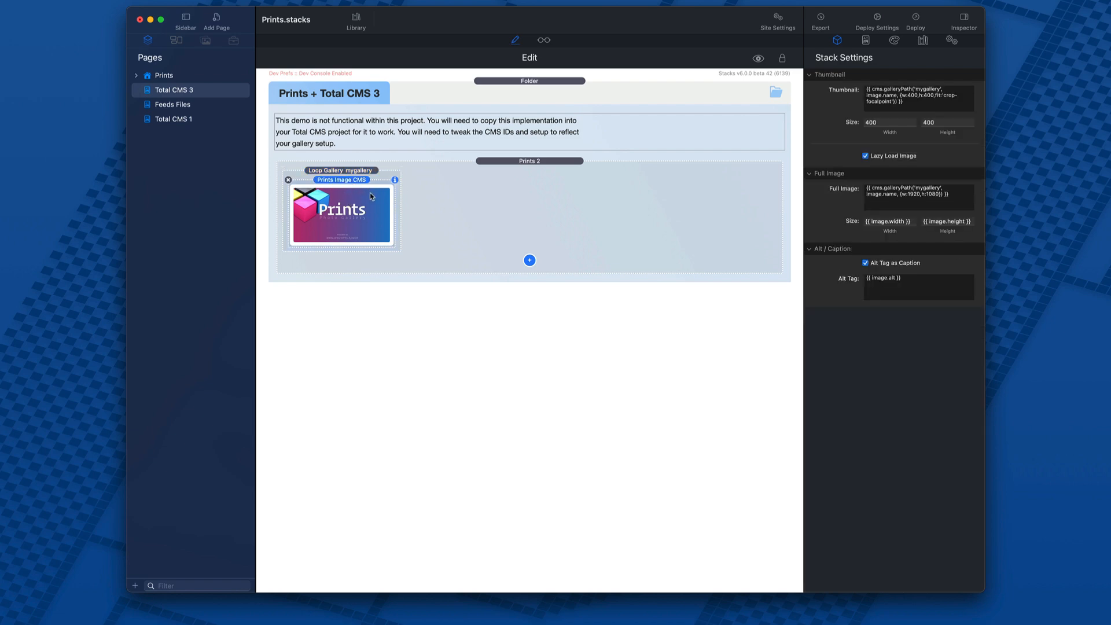
click(529, 260)
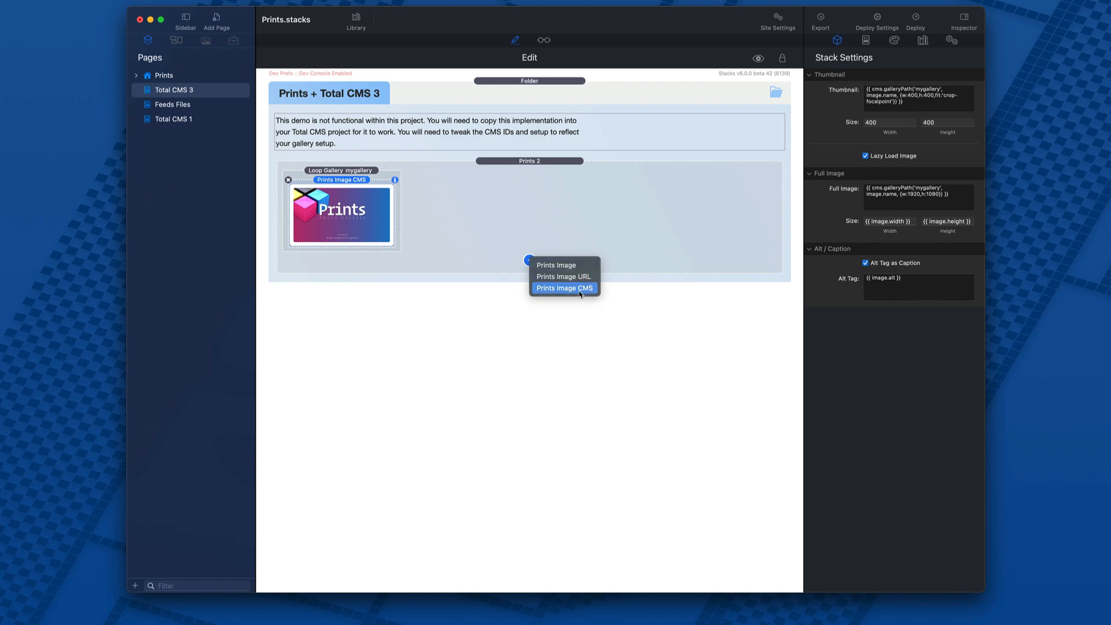
click(475, 238)
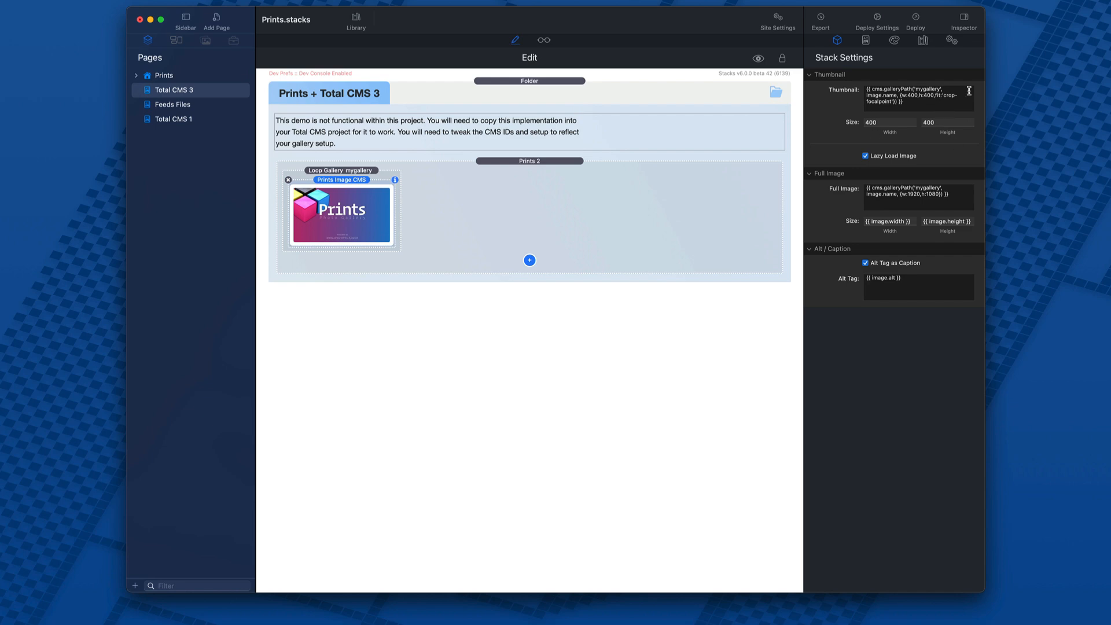
- Examine the Thumbnail and Full Image macro code of the Prints Image CMS stack by highlighting each expression
triple_click(901, 101)
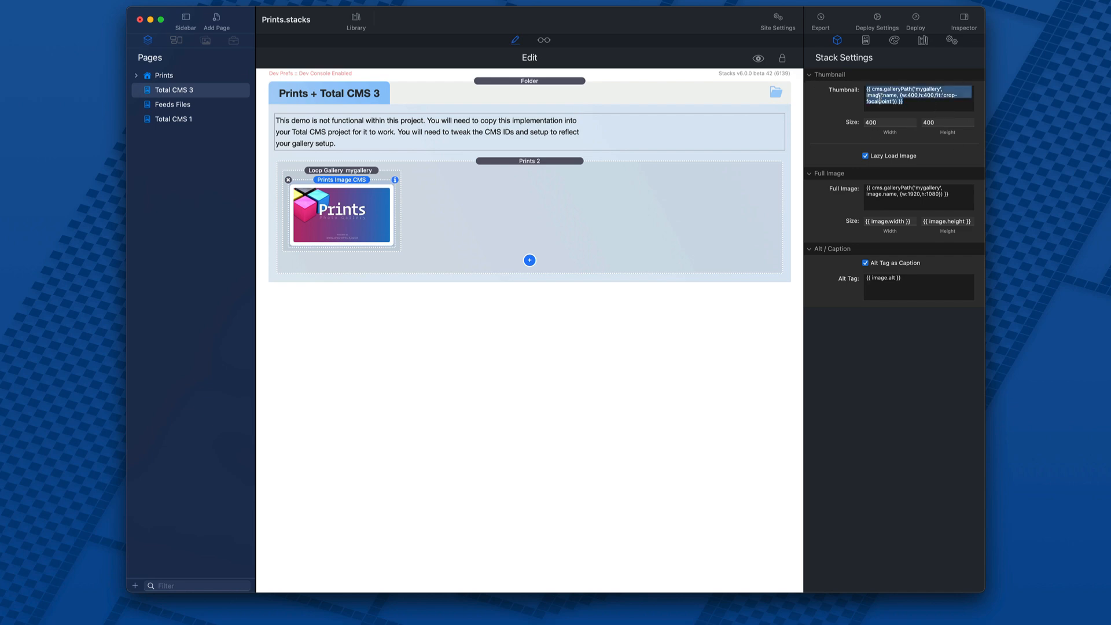
click(926, 105)
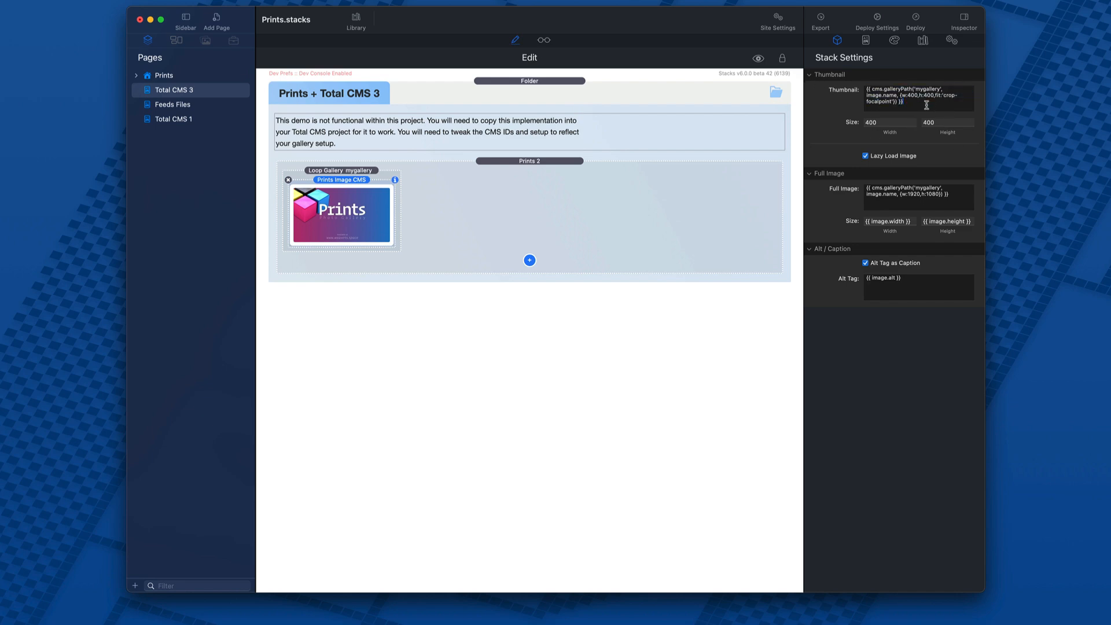
key(super+a)
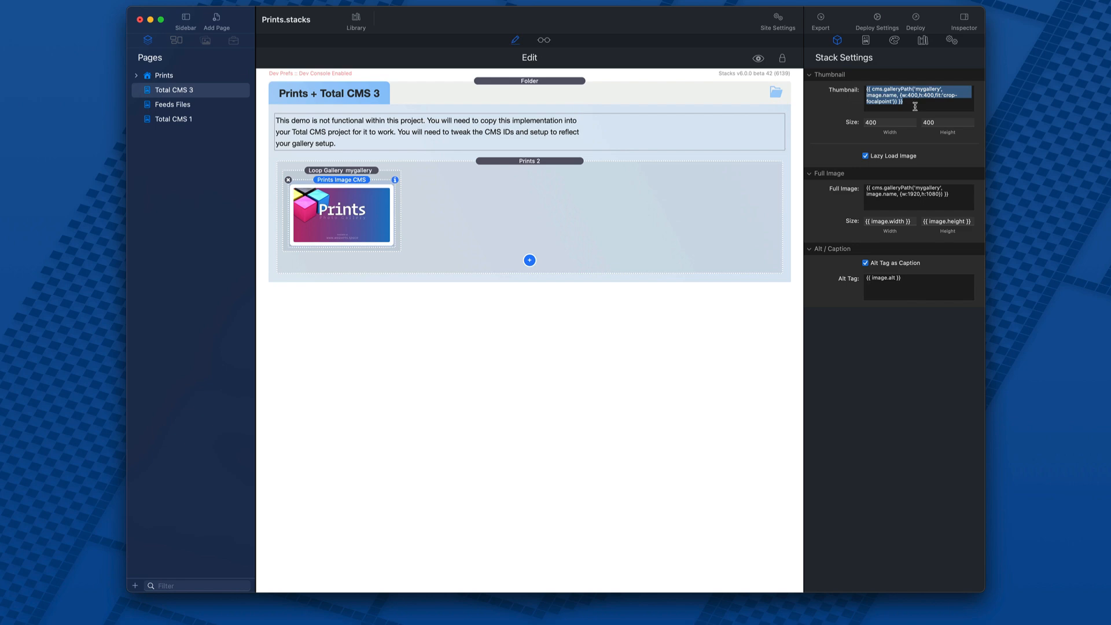
click(915, 103)
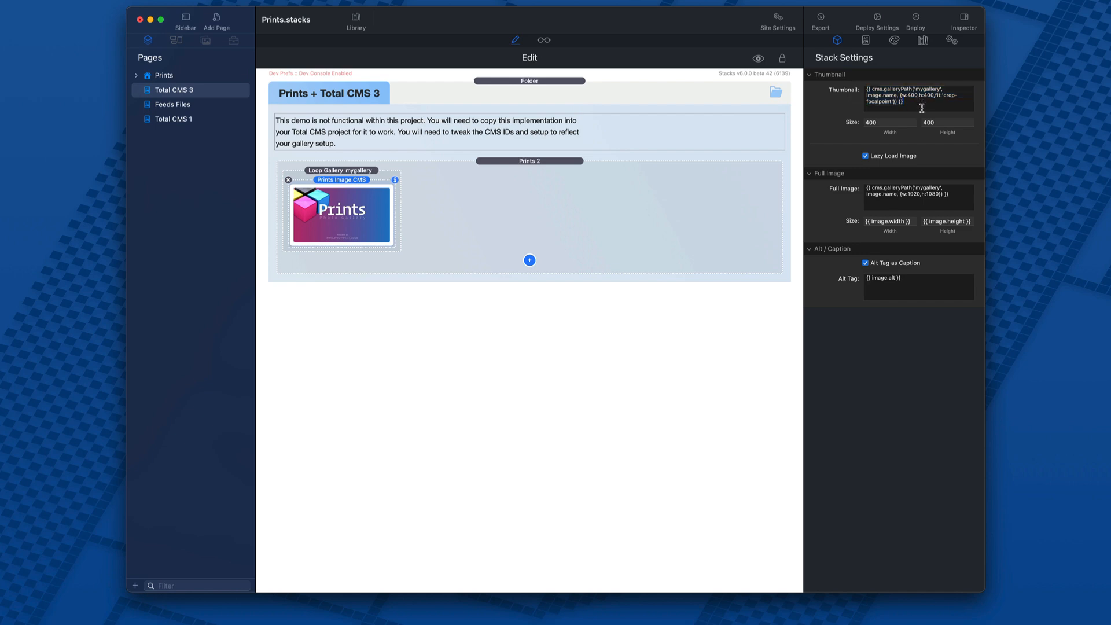
drag(929, 105, 811, 83)
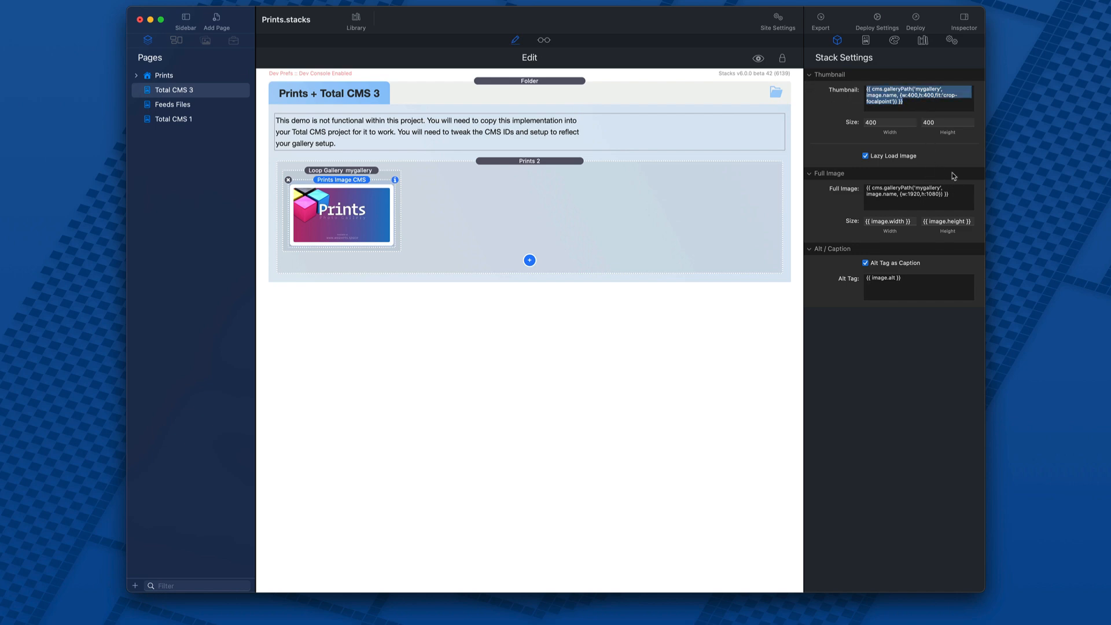
drag(962, 195, 803, 184)
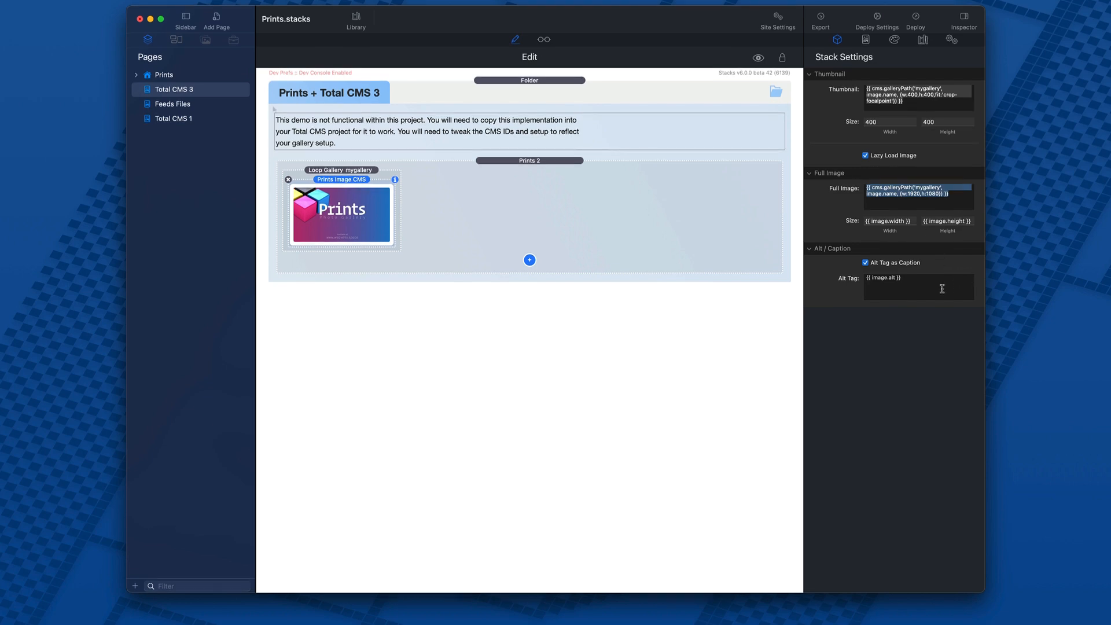
- Open the Feeds Files page, inspect its Files Feed, Prints Image CMS and Feeds settings, and compare it with the Total CMS 3 page
click(185, 104)
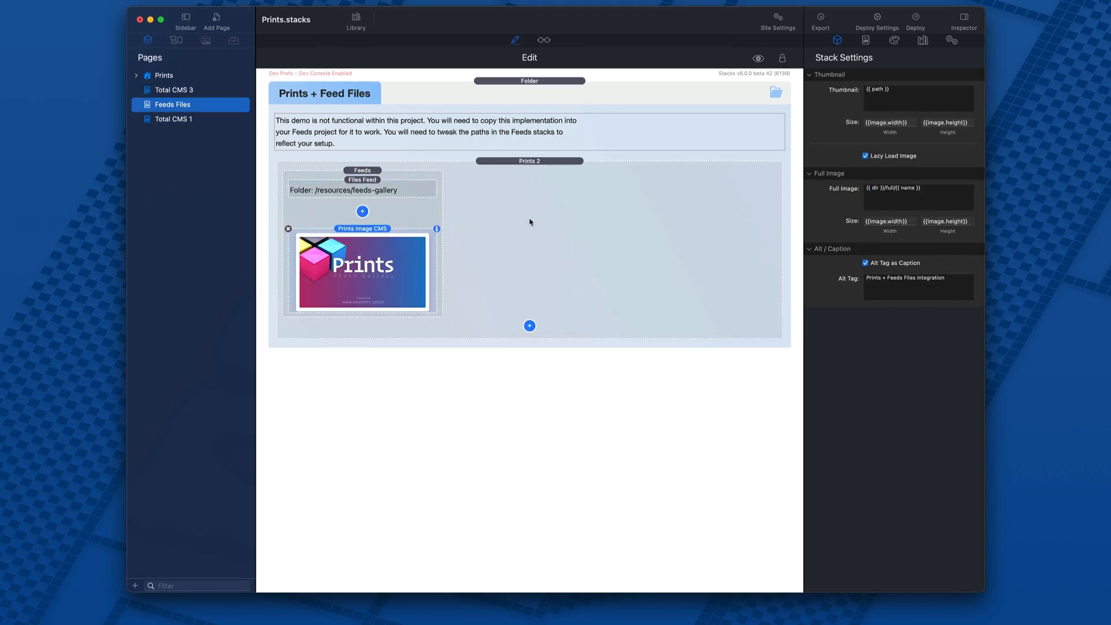
click(367, 189)
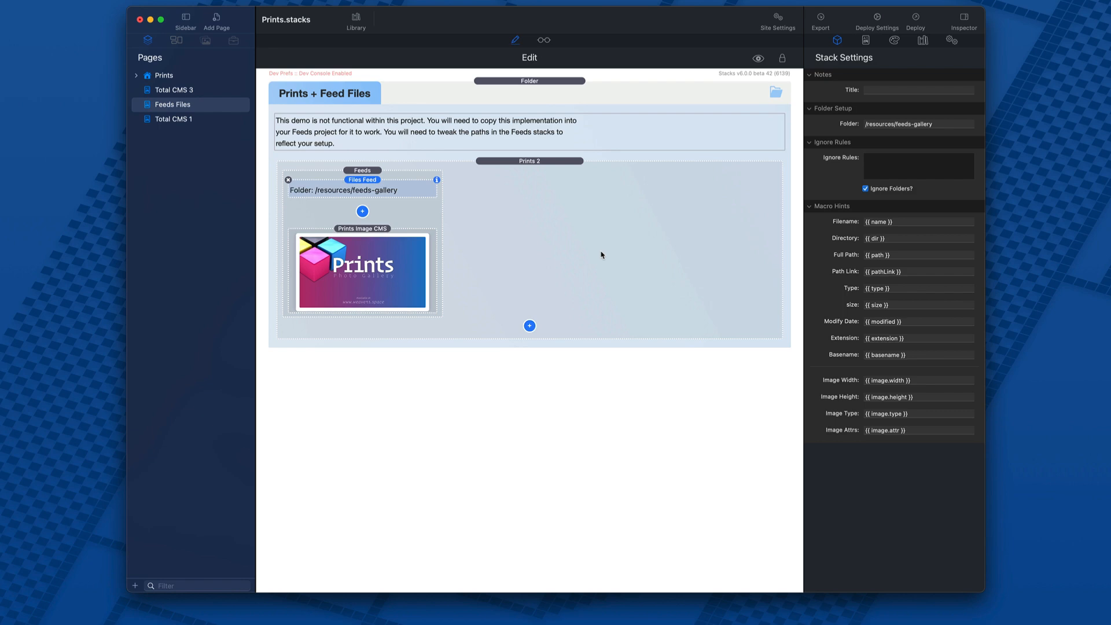
click(376, 276)
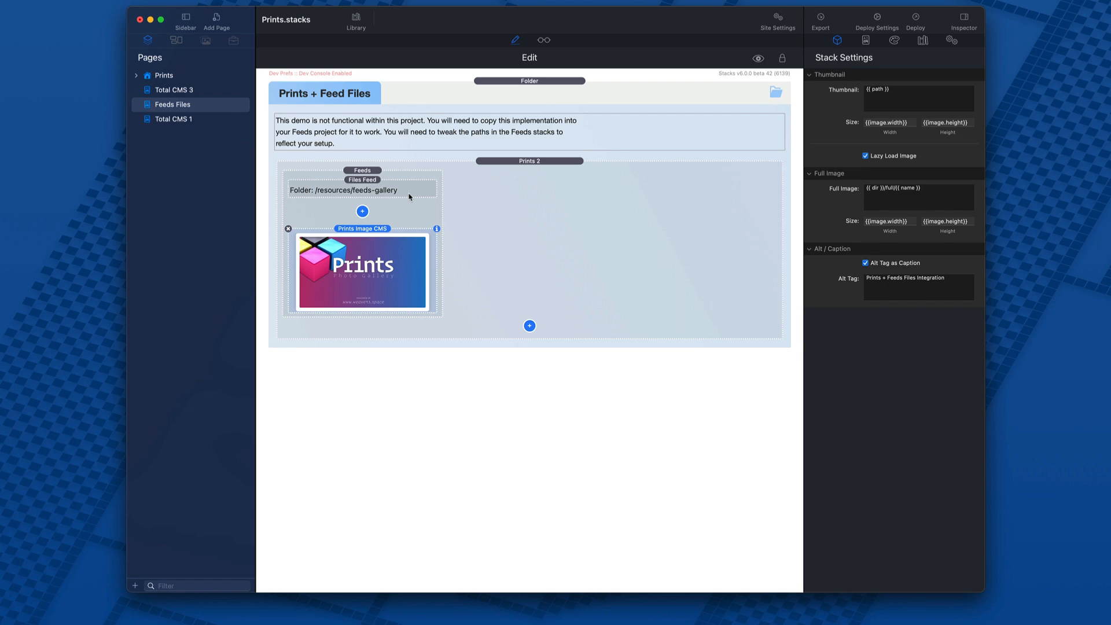
click(405, 208)
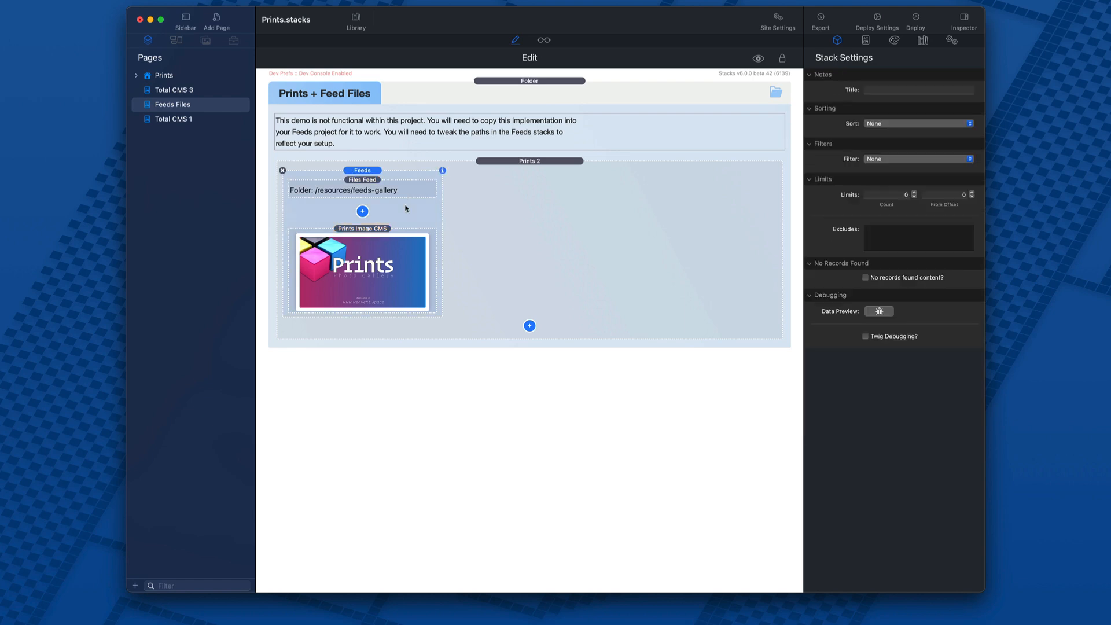
click(170, 91)
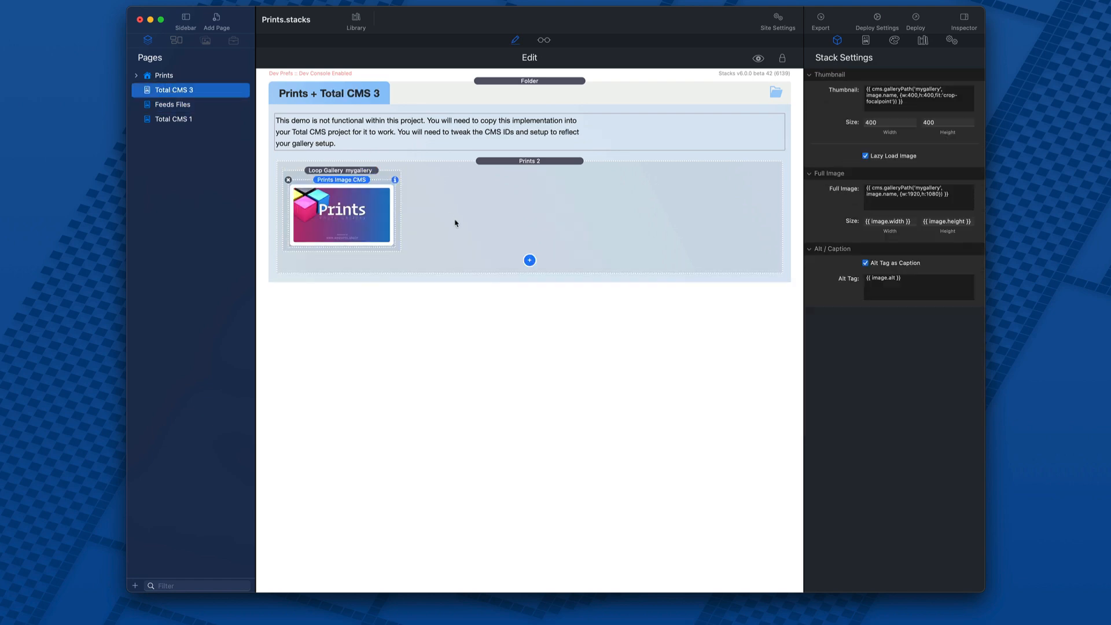
click(194, 105)
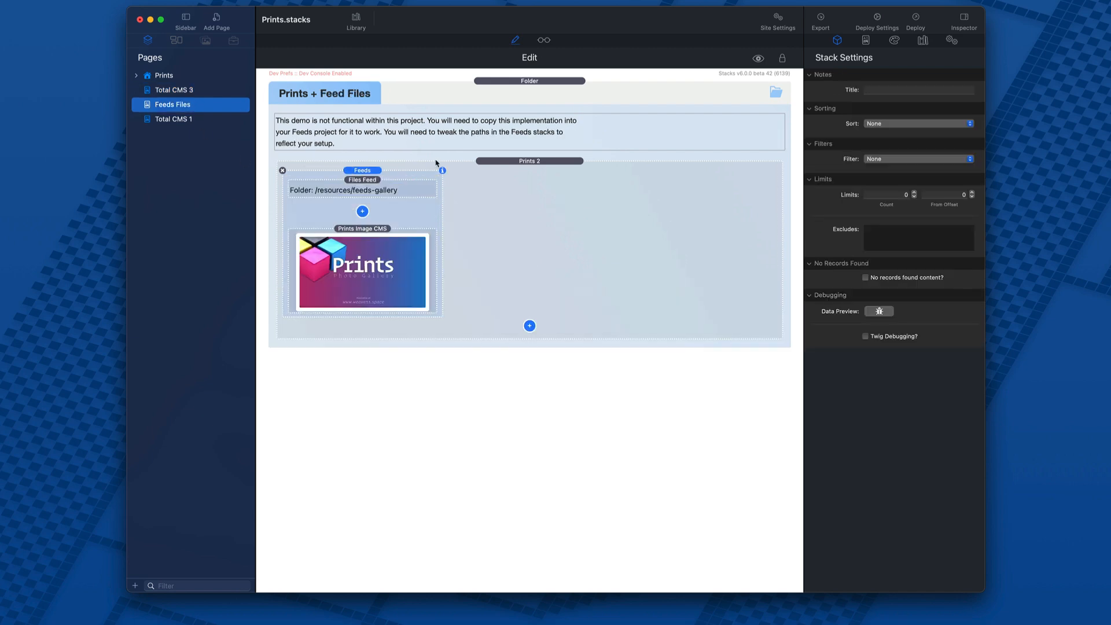